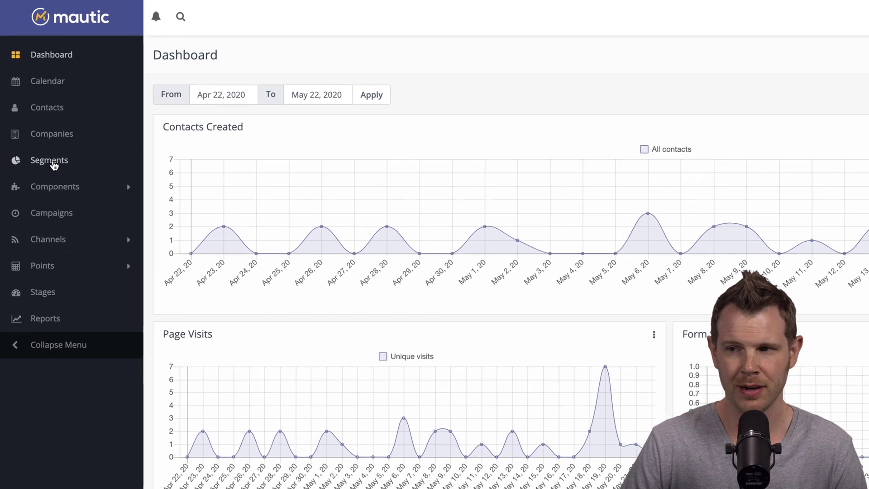
Create a new contact segment and name it PDF Downloader.
left_click(49, 162)
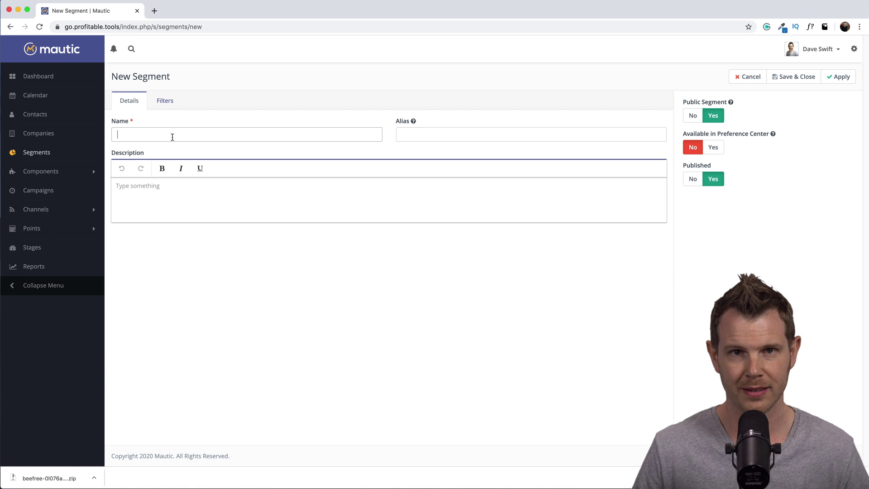
type("PDF Do")
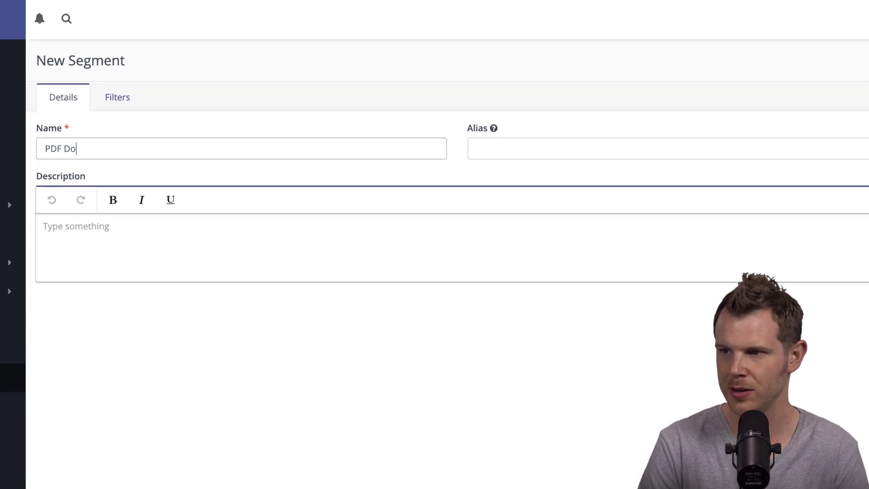
type("wnloader")
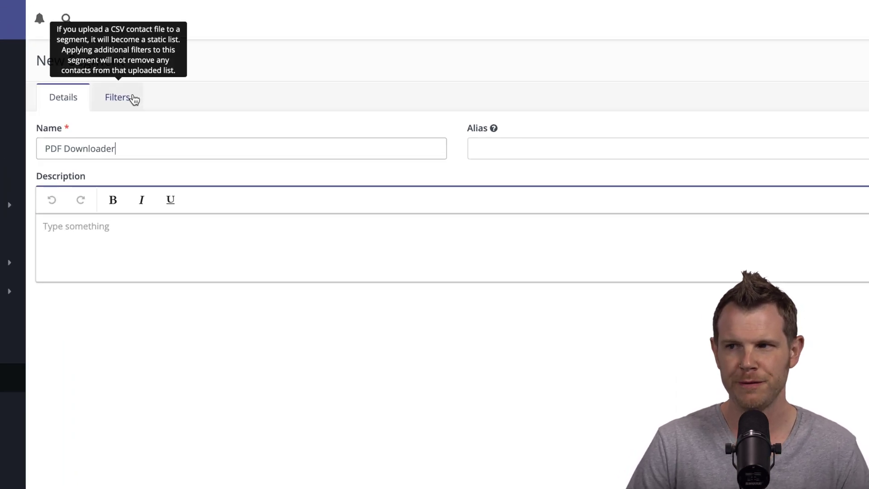
Add a Tags filter including the opt-in tag to the PDF Downloader segment, and save and close the segment.
left_click(134, 99)
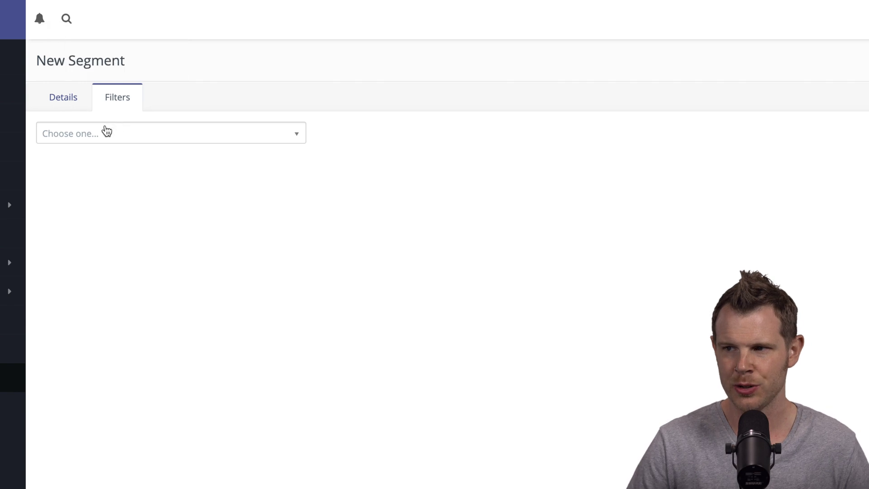
left_click(101, 134)
type("tag")
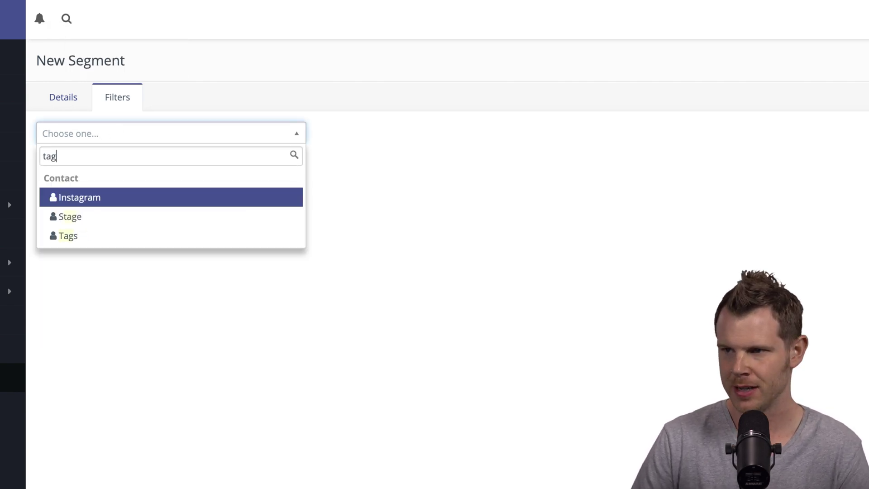
left_click(72, 237)
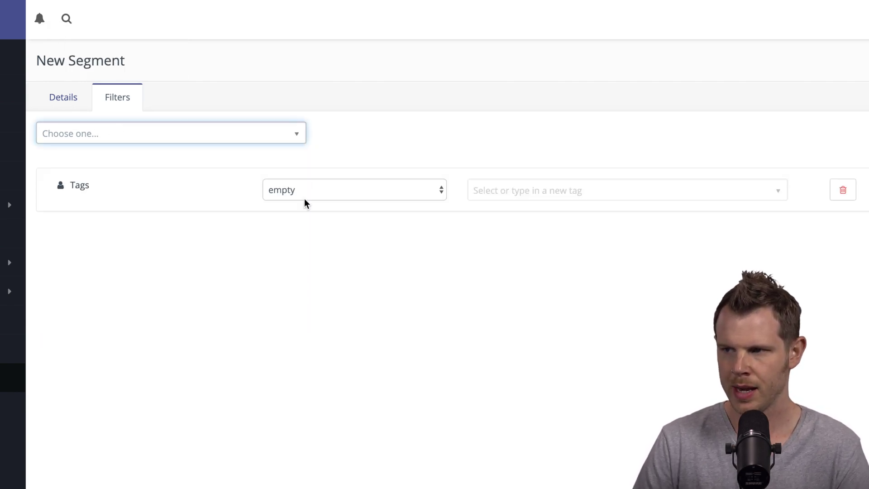
left_click(322, 195)
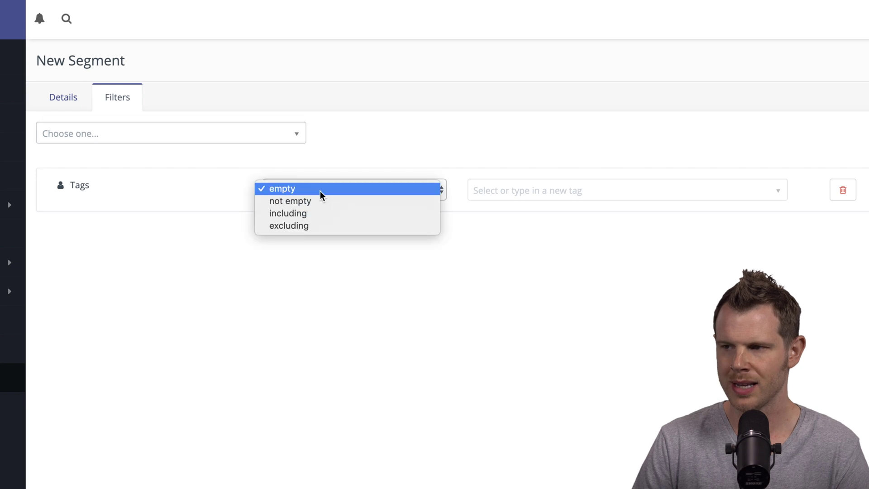
left_click(321, 214)
left_click(561, 191)
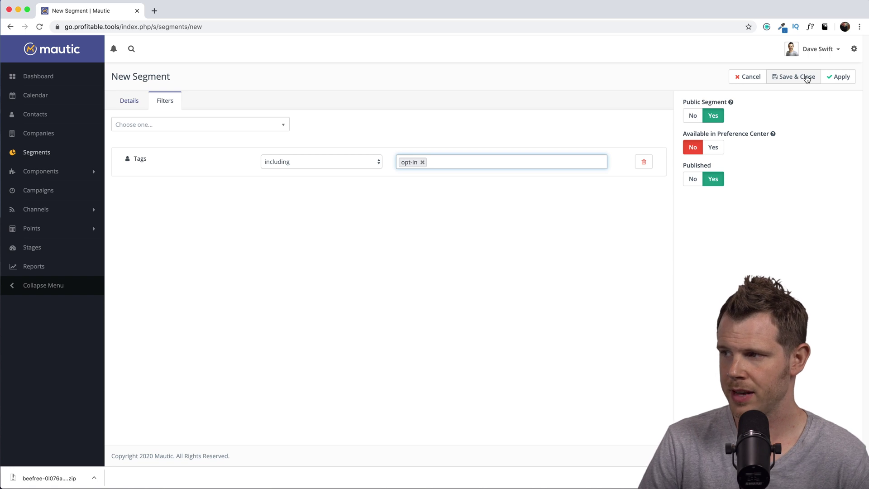
left_click(807, 78)
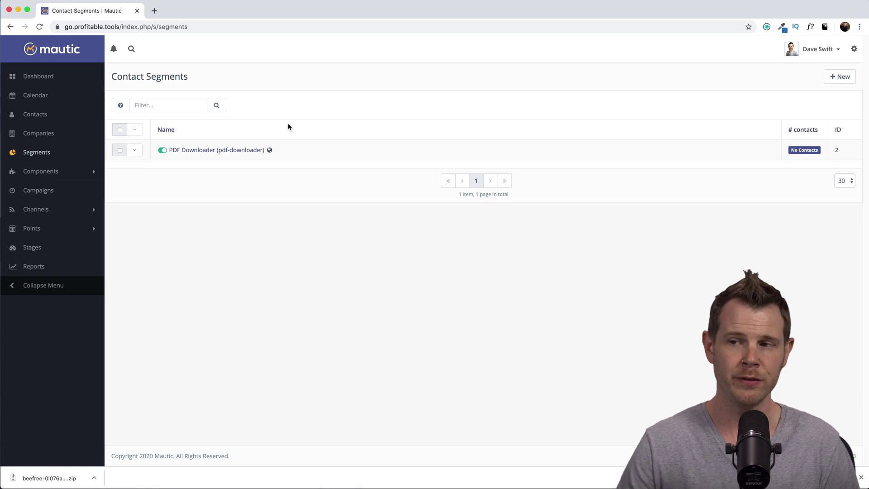
Start a new email in the Emails channel, choosing the template email type.
left_click(55, 210)
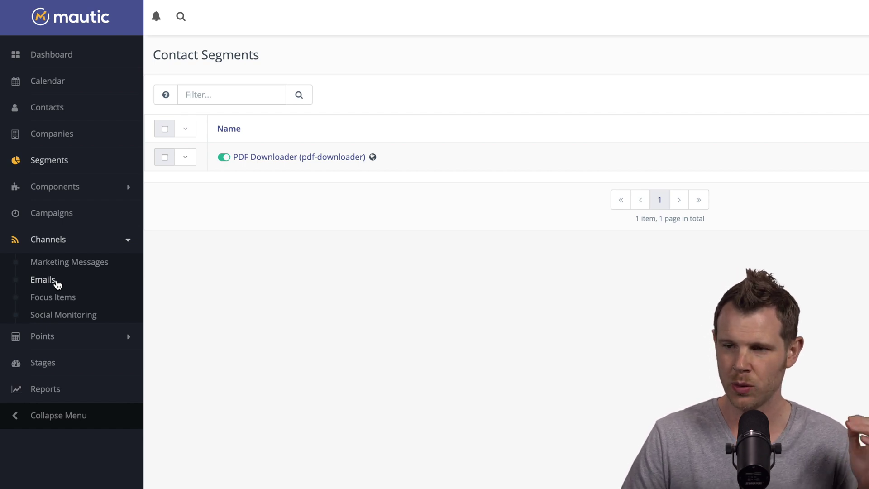
left_click(57, 284)
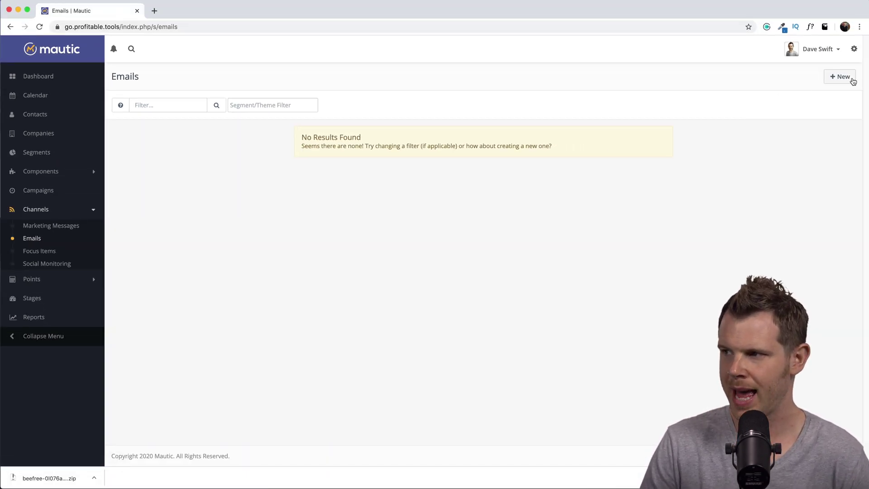
left_click(845, 80)
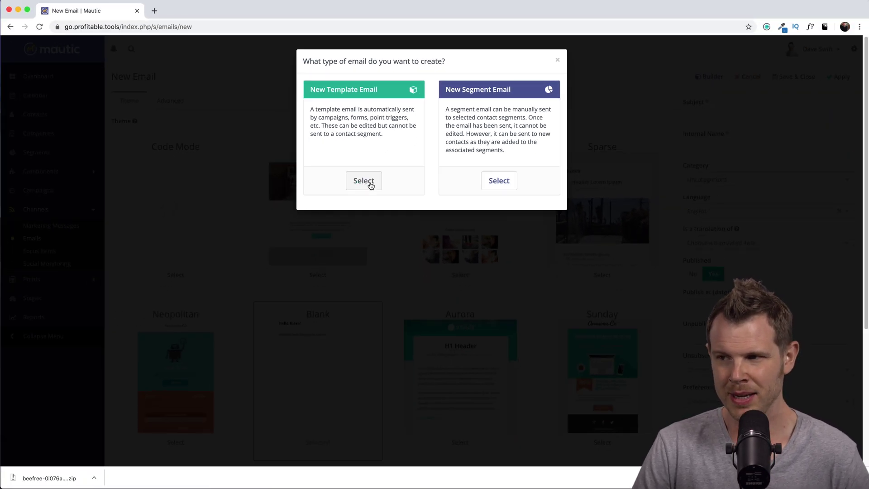
left_click(317, 277)
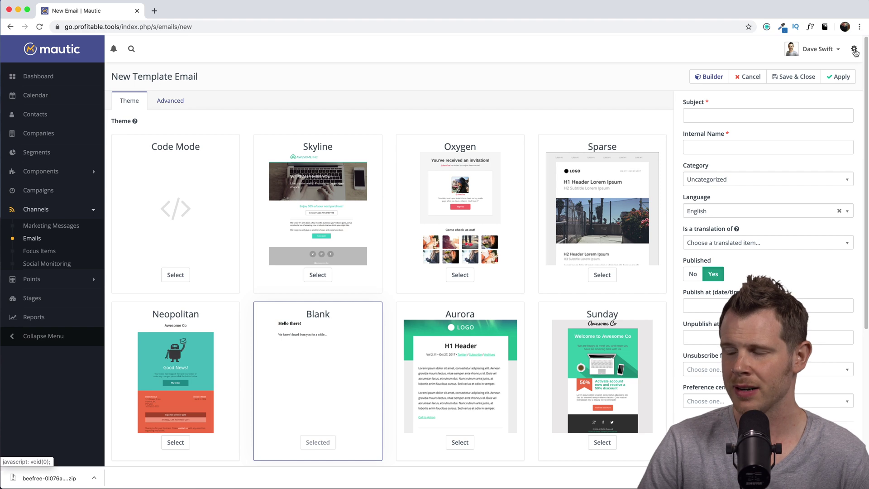
Look at the page for installing themes, and preview the Blank theme for the new email.
left_click(855, 51)
left_click(794, 77)
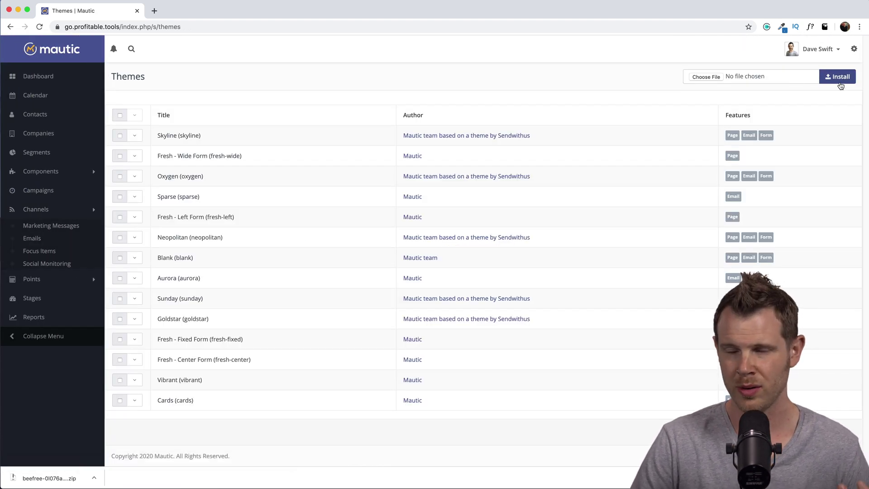
left_click(11, 28)
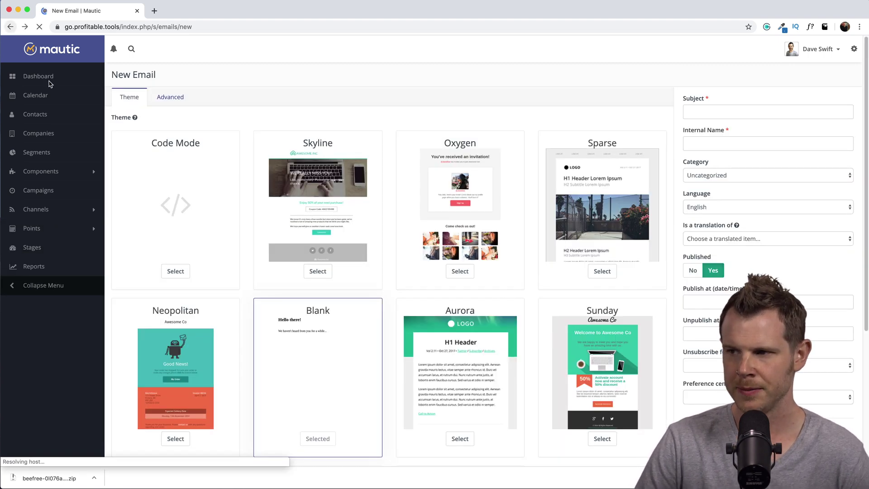
scroll(426, 192, "down", 3)
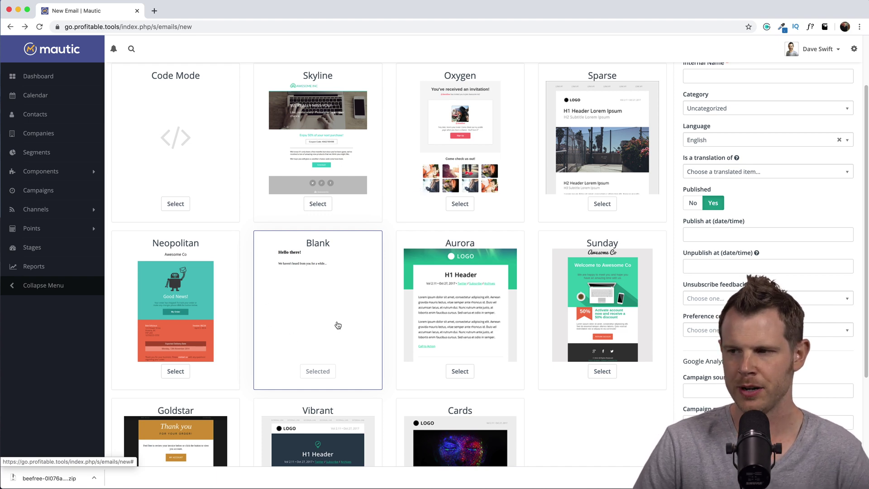
left_click(317, 252)
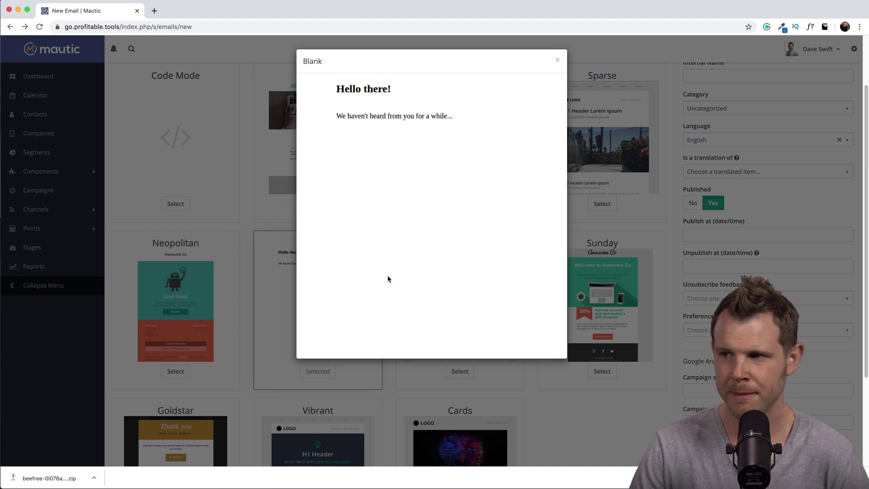
Set the email's subject to "What Did You Think Of The PDF?" and its internal name to optin-1.
left_click(769, 117)
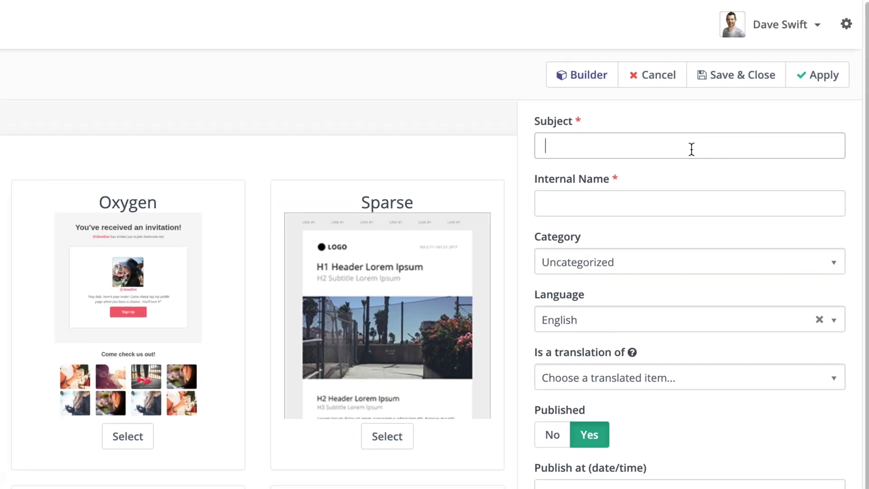
type("What Did You Think Of The PDF?")
key("Tab")
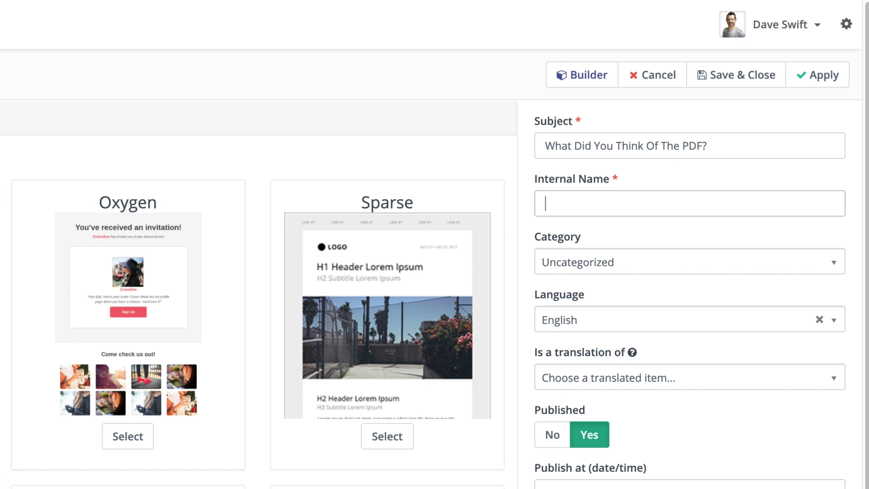
type("optin-1")
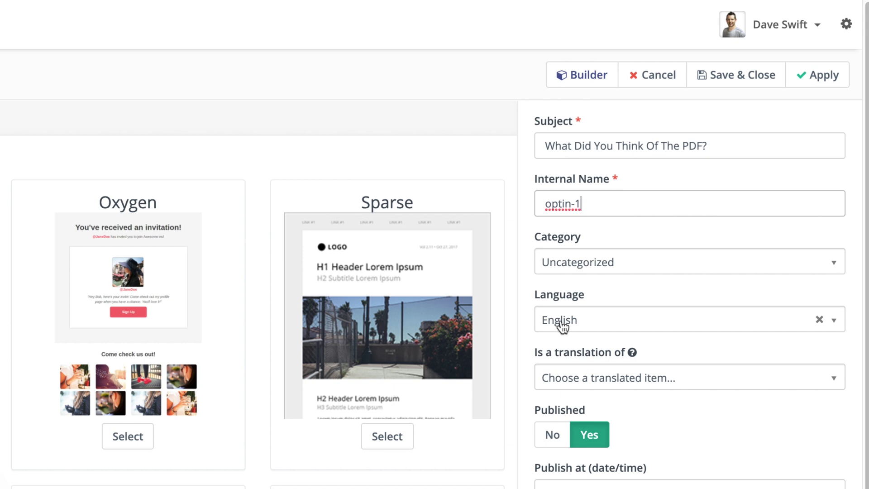
In the email builder, expand the text slot's editor to full screen and add a link to the words "We haven't".
left_click(583, 78)
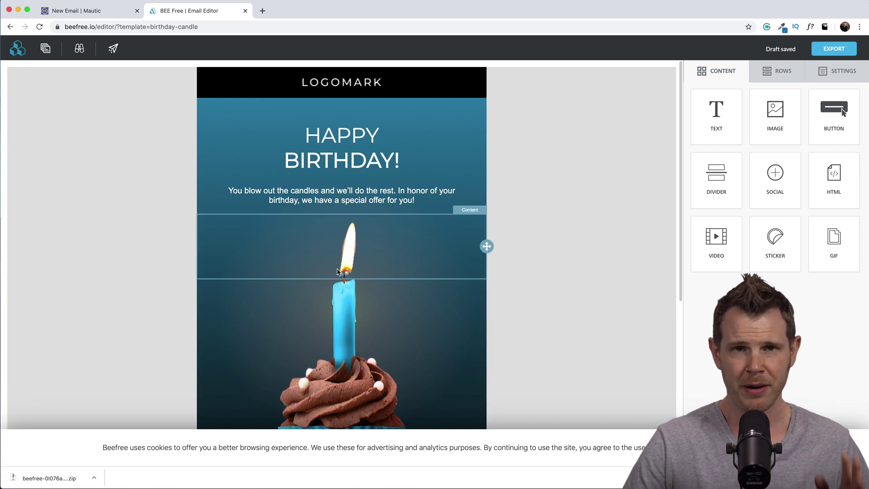
left_click(96, 11)
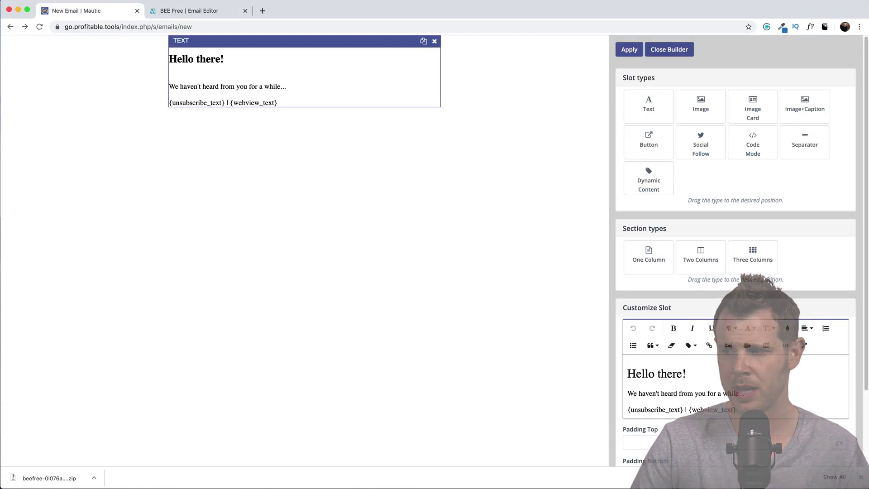
left_click(806, 347)
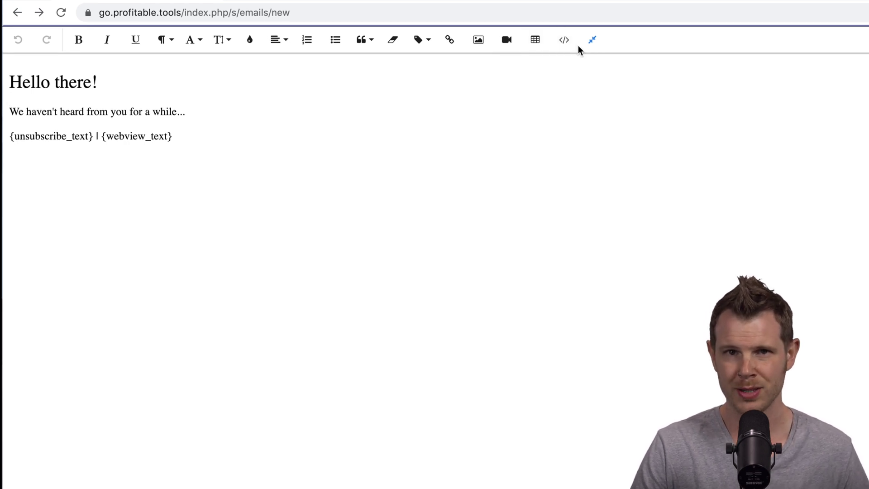
left_click_drag(9, 111, 61, 111)
key("ctrl+k")
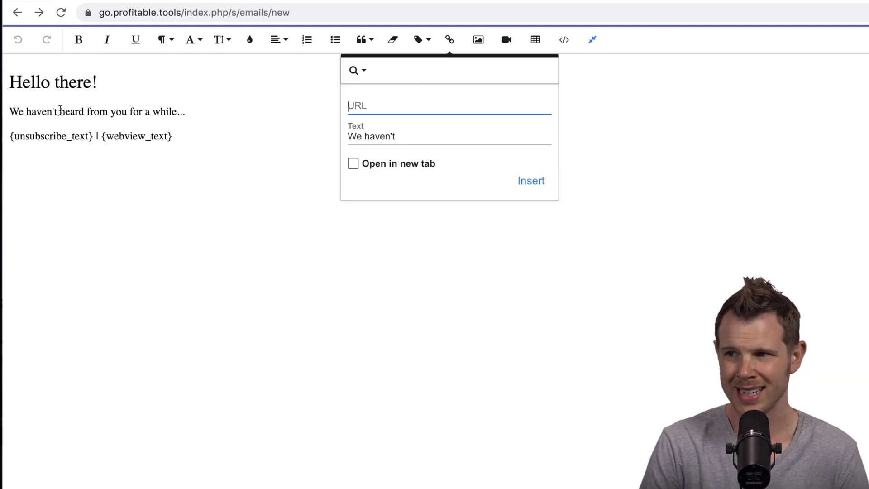
Insert the book cover image at a reduced size and add the First Name contact field token above it.
left_click(478, 39)
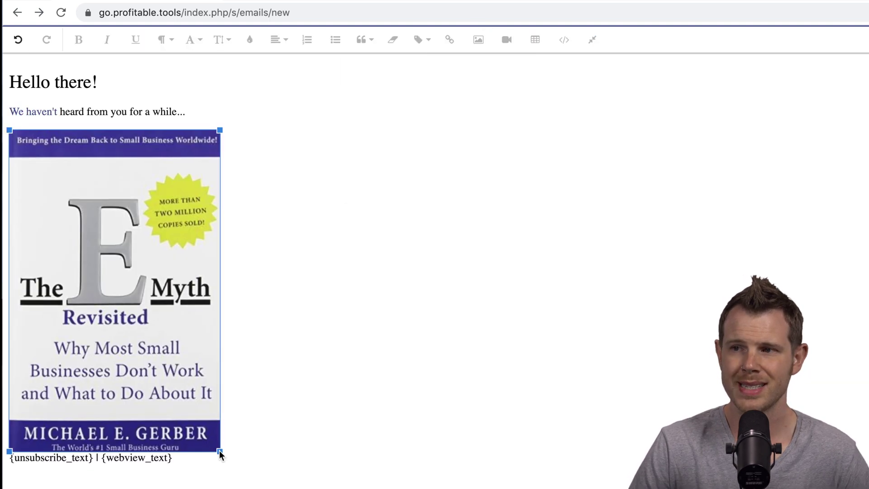
left_click_drag(219, 457, 119, 352)
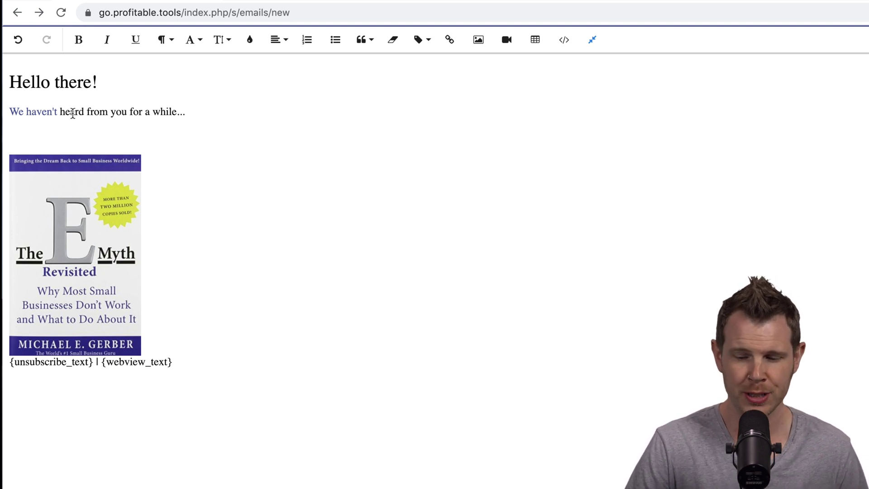
type("{Fir")
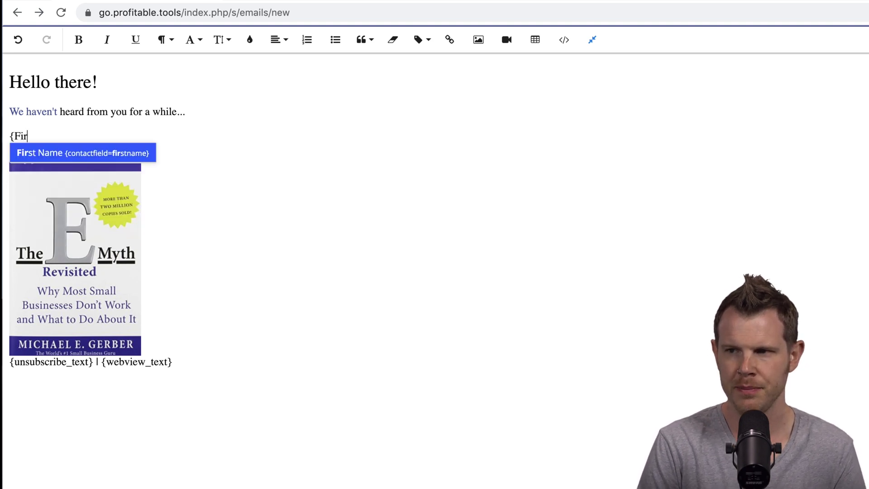
key("Return")
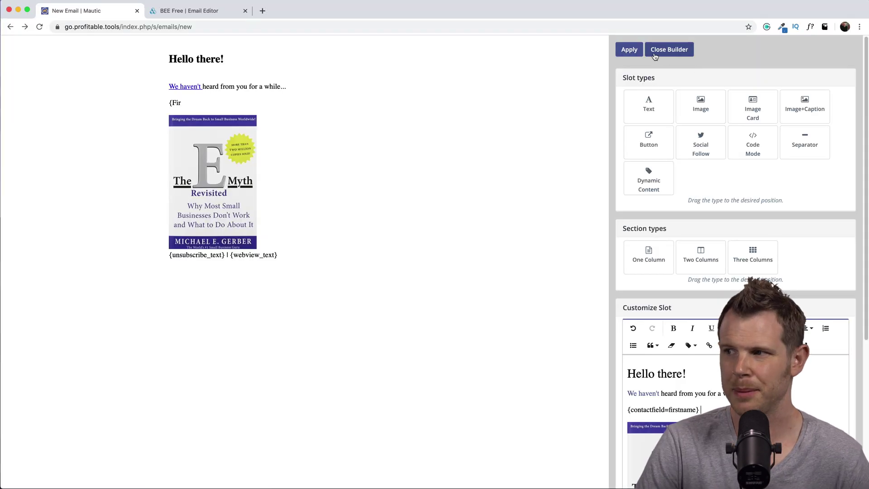
Apply the email design, close the builder, and save and close the optin-1 email.
left_click(638, 52)
left_click(678, 50)
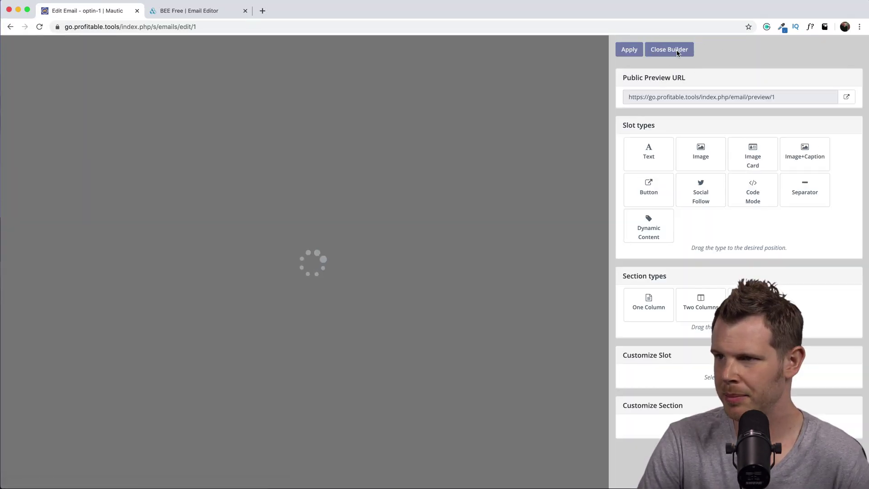
left_click(803, 78)
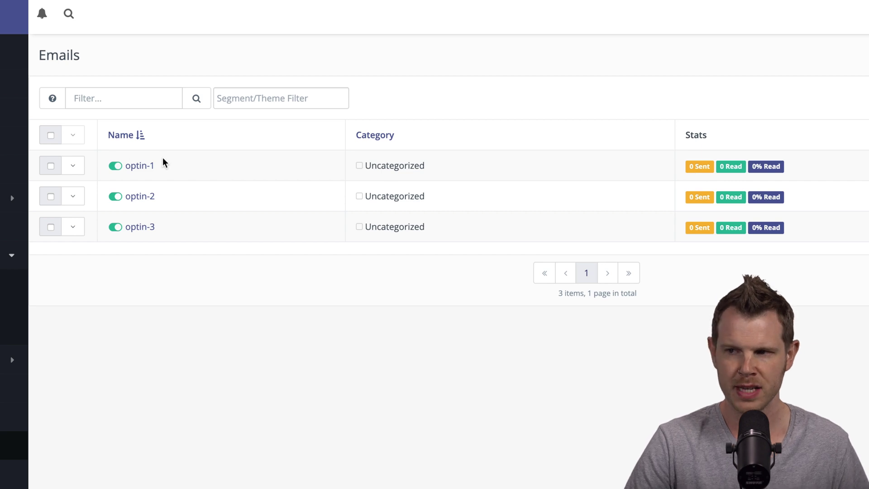
mouse_move(728, 175)
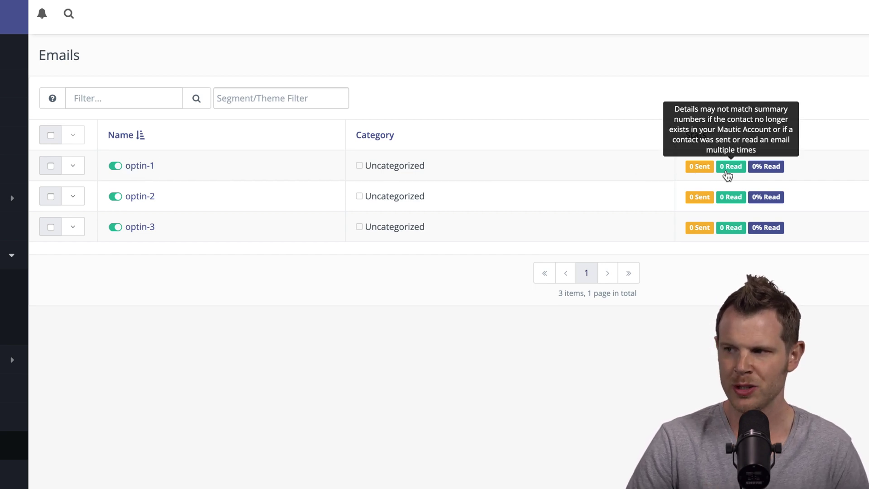
mouse_move(772, 173)
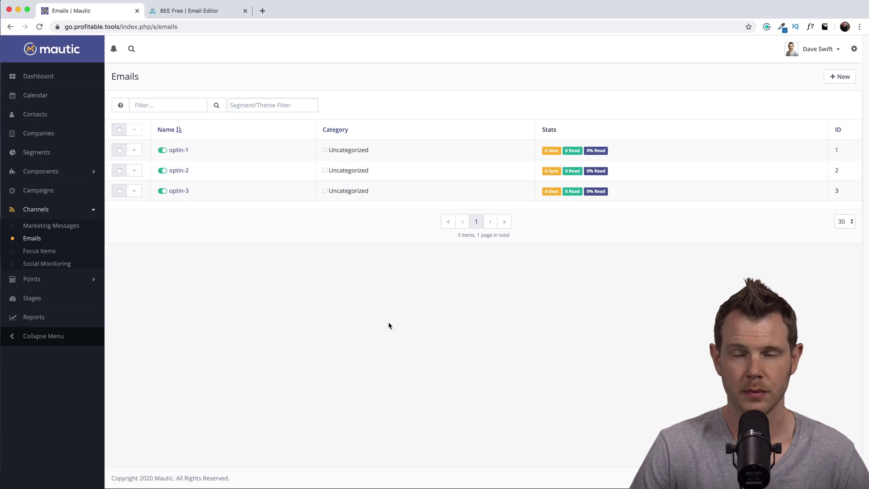
Create a new campaign named Download Sequence and launch its campaign builder.
left_click(45, 190)
left_click(843, 76)
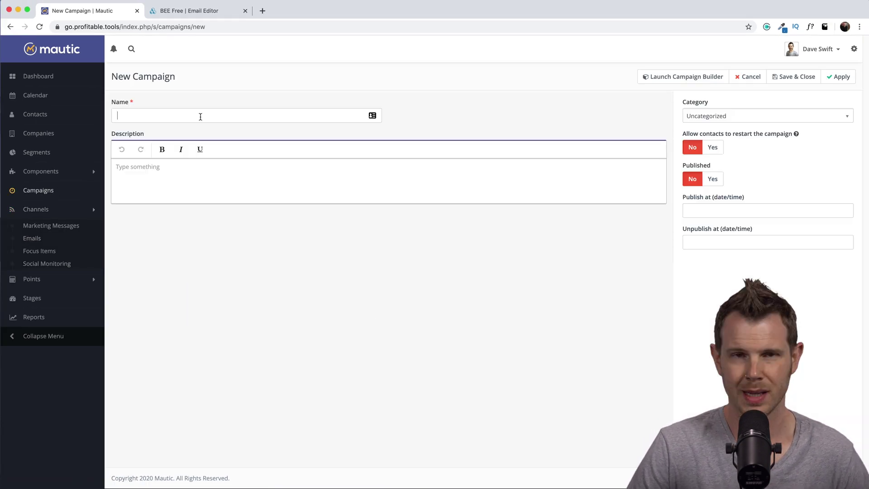
type("Download Sequence")
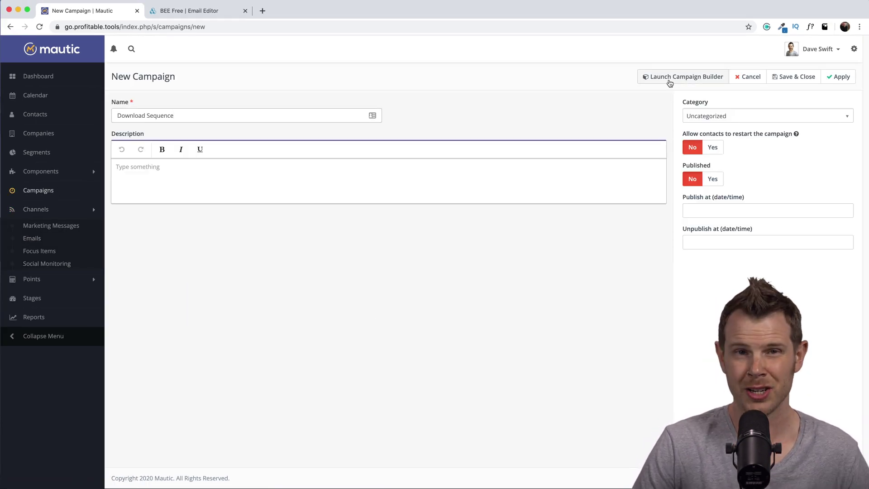
left_click(673, 78)
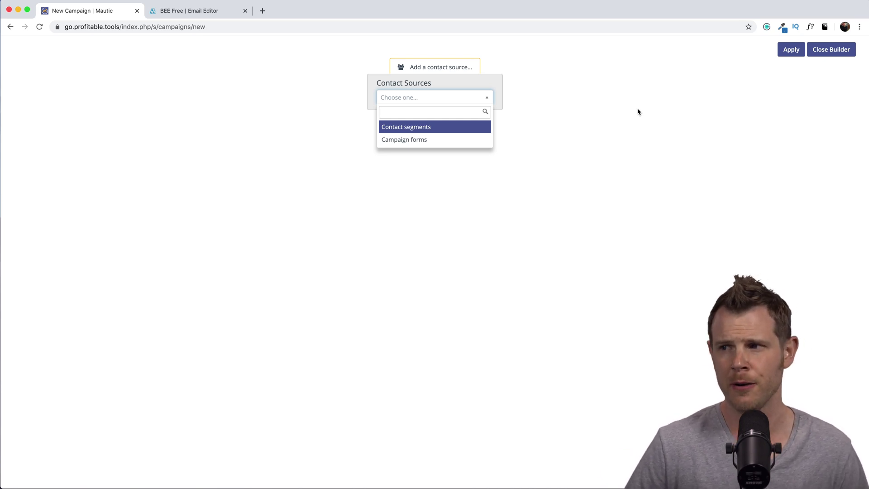
Add the PDF Downloader contact segment as the campaign's contact source.
left_click(427, 127)
left_click(317, 105)
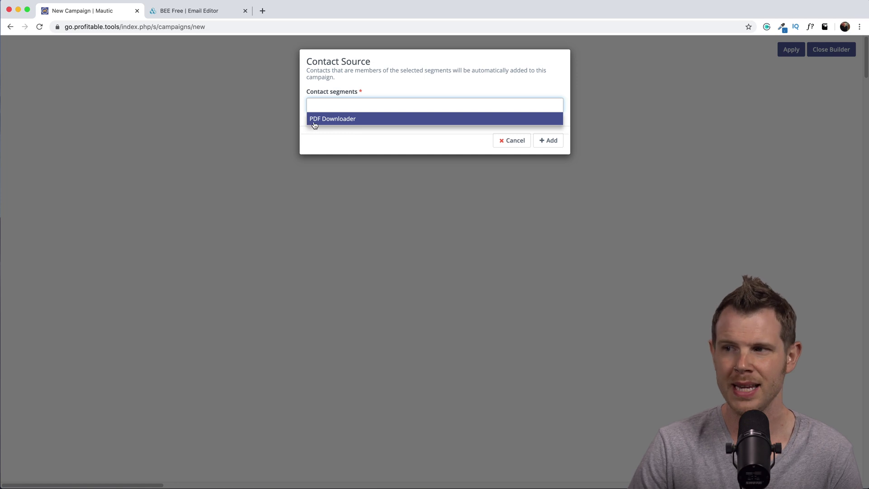
left_click(340, 119)
left_click(550, 141)
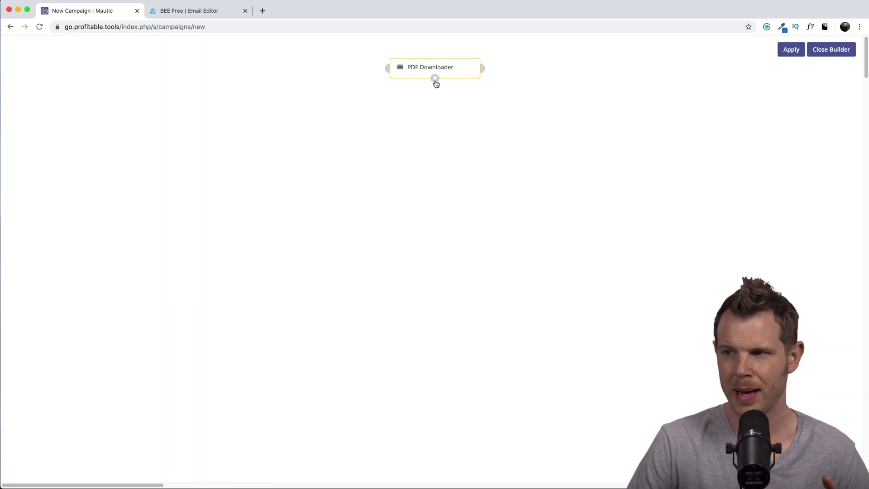
Add a Send email action below the PDF Downloader source and name it Initial Email.
left_click(435, 79)
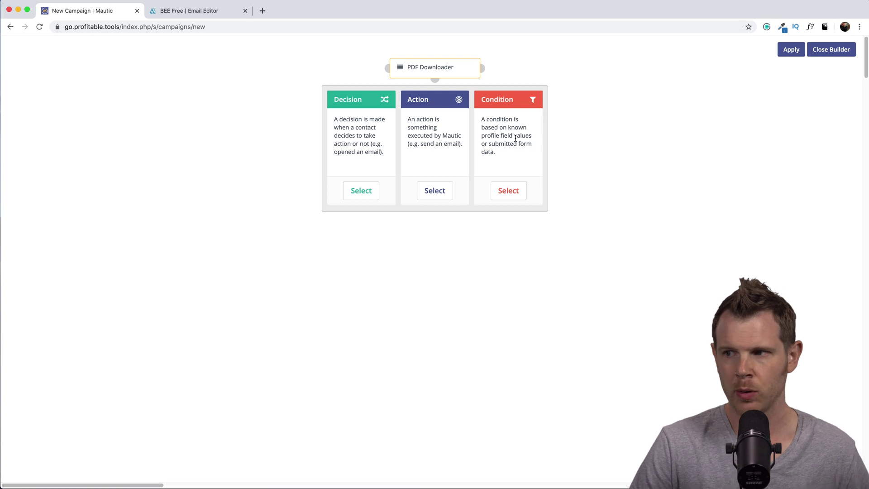
left_click(434, 191)
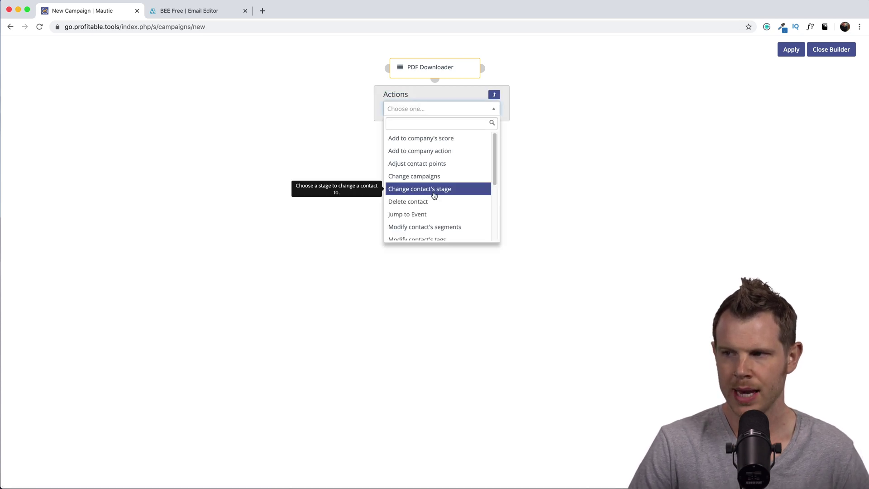
type("email")
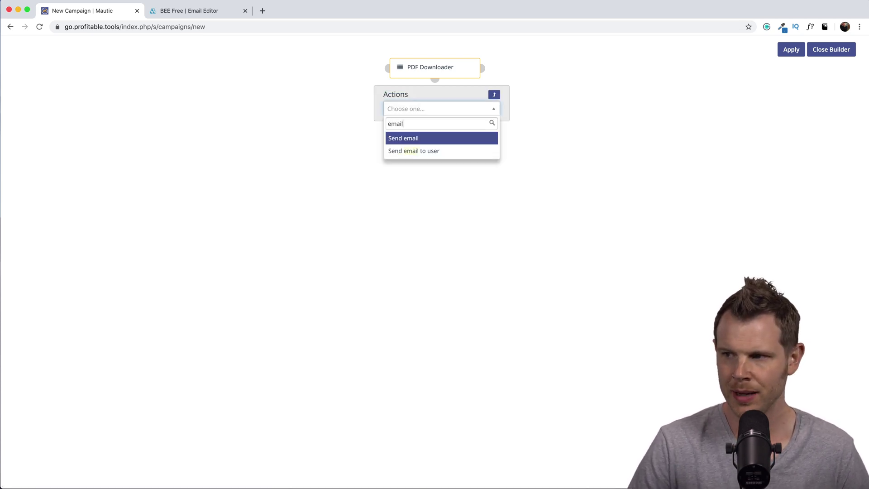
left_click(402, 140)
left_click(342, 93)
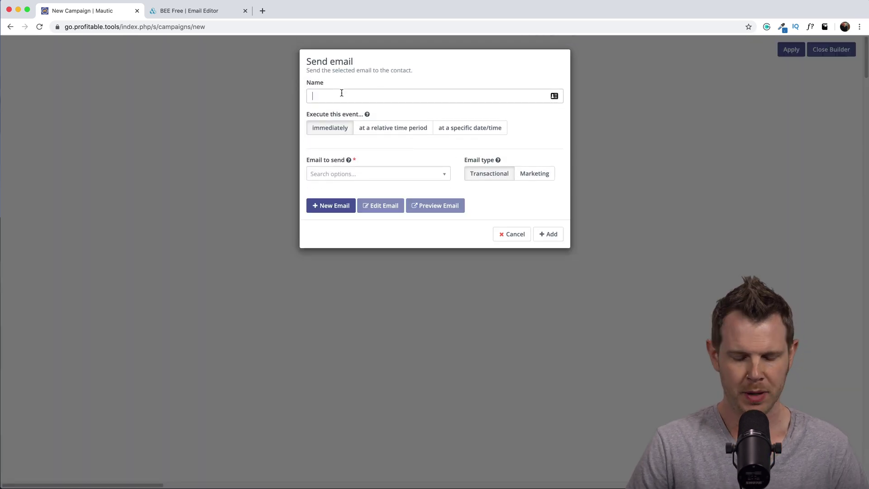
type("Initial Email")
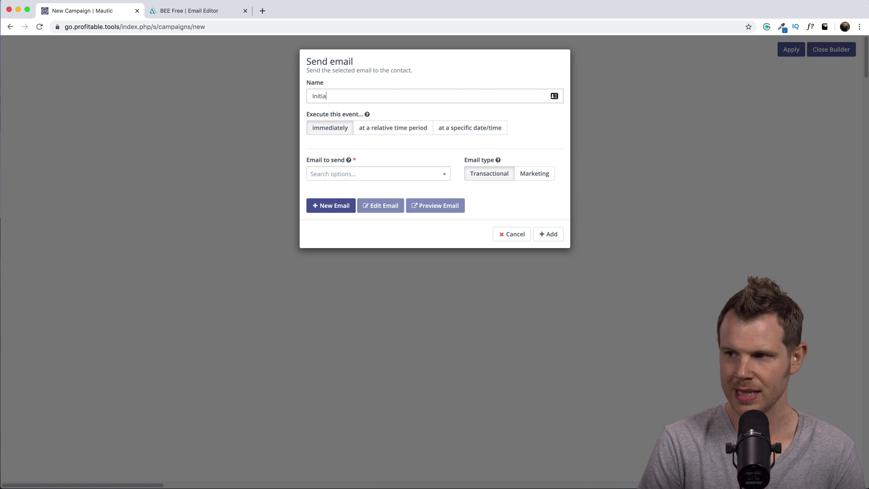
left_click(379, 117)
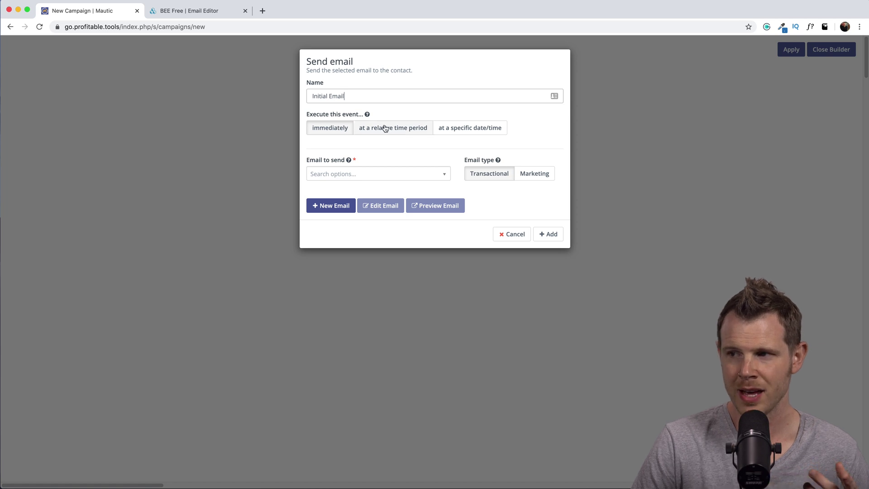
Schedule the Initial Email action at a relative time period of 3 hours.
left_click(393, 130)
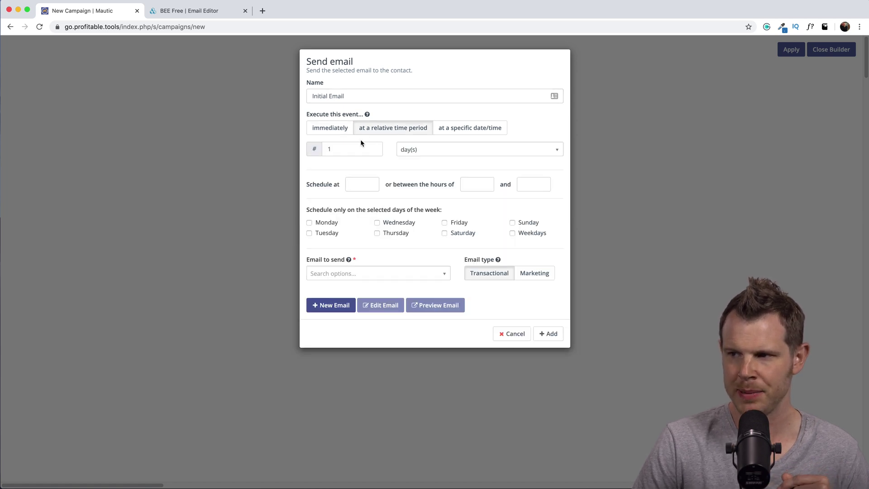
left_click_drag(335, 150, 318, 150)
type("3")
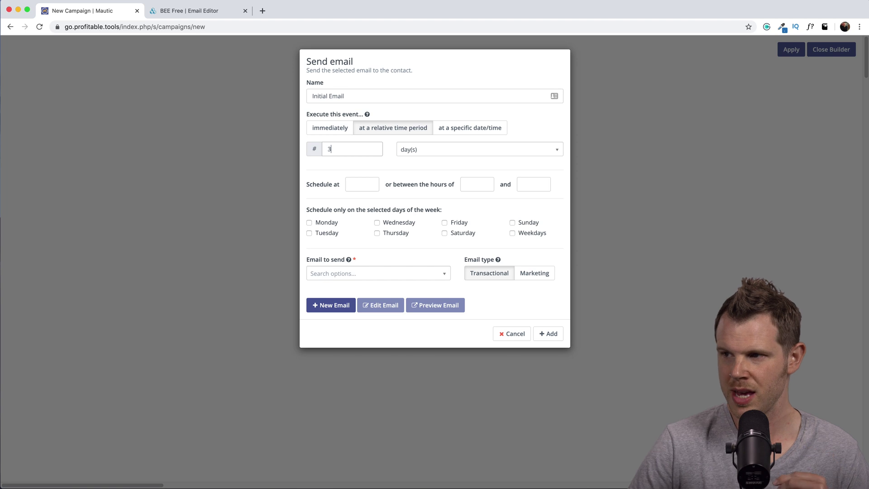
left_click(428, 151)
left_click(422, 192)
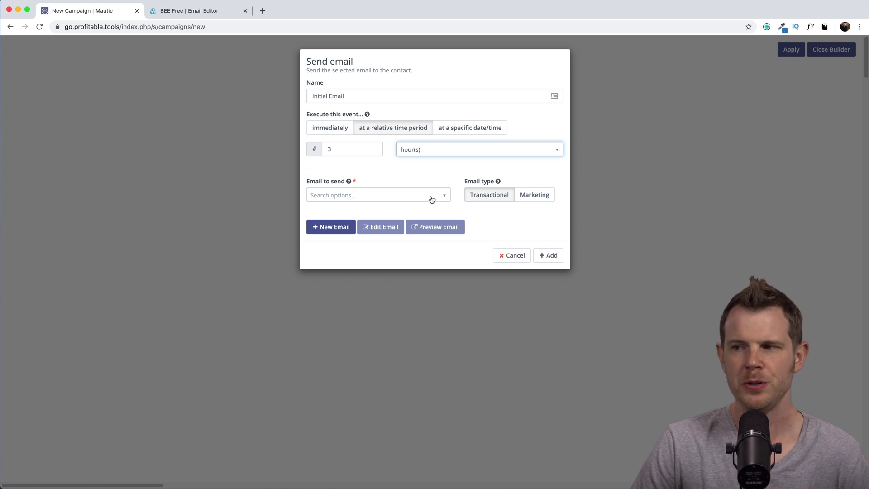
Choose optin-1 as the email to send, set its type to Marketing, and add the action to the campaign.
left_click(408, 197)
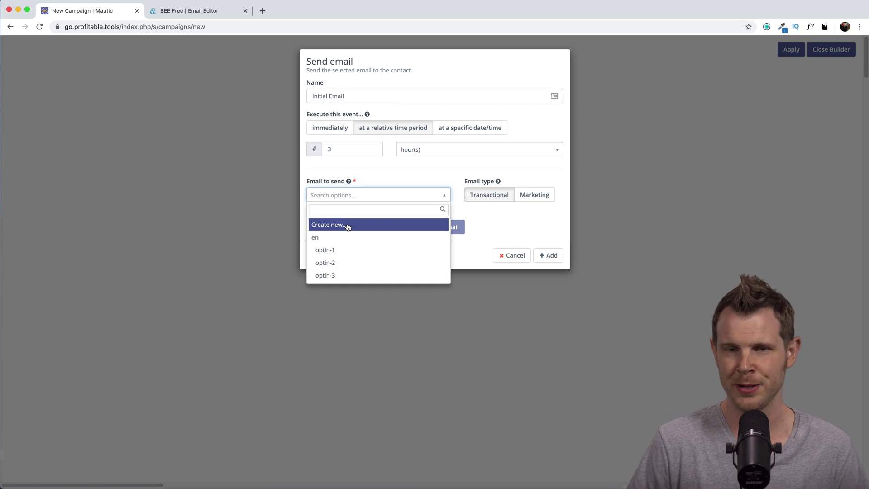
left_click(325, 249)
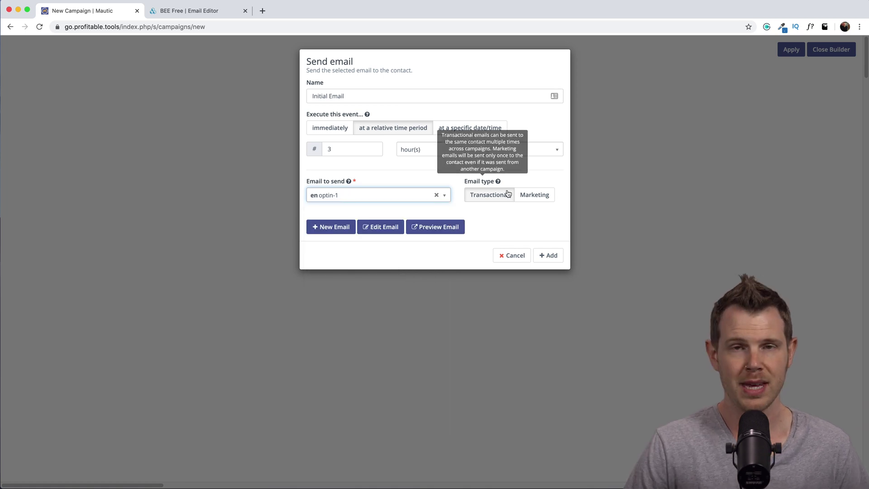
left_click(534, 198)
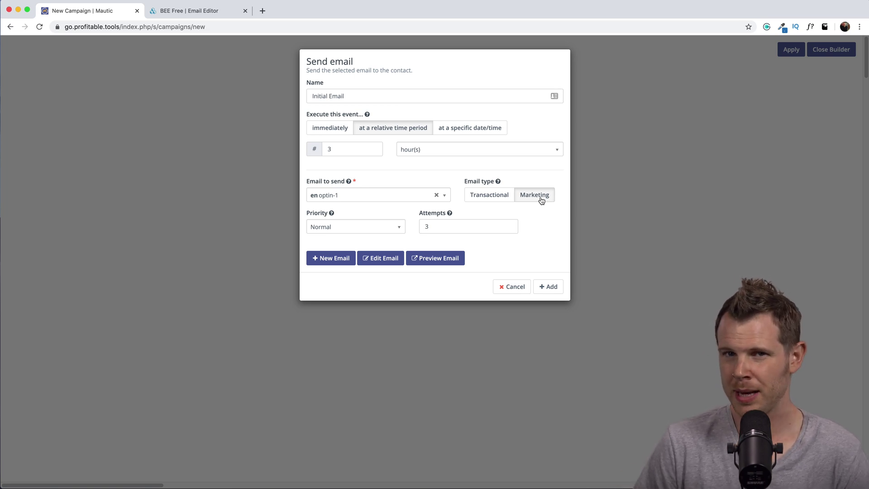
left_click(552, 289)
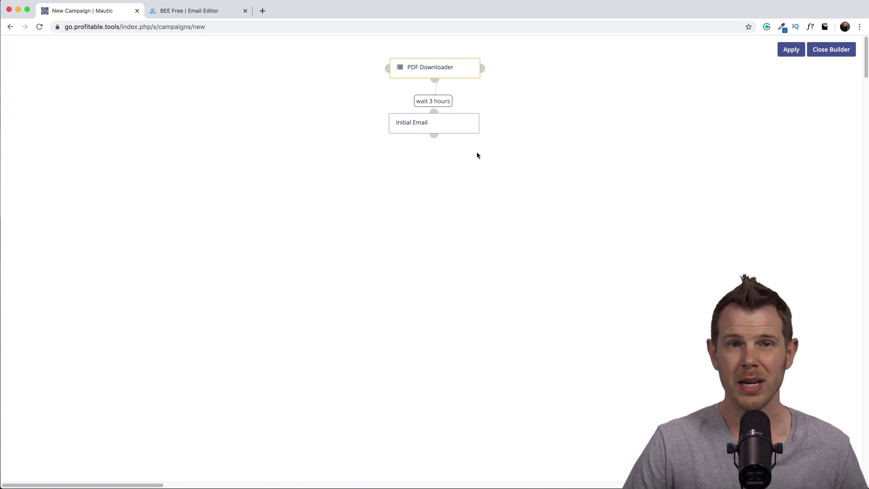
Add an Opens email decision below Initial Email, named "Did they open the email?".
left_click(433, 135)
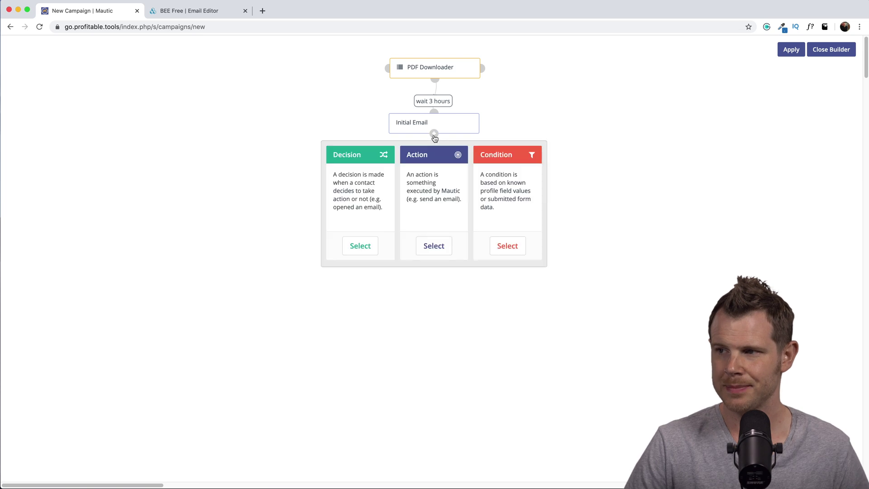
left_click(360, 246)
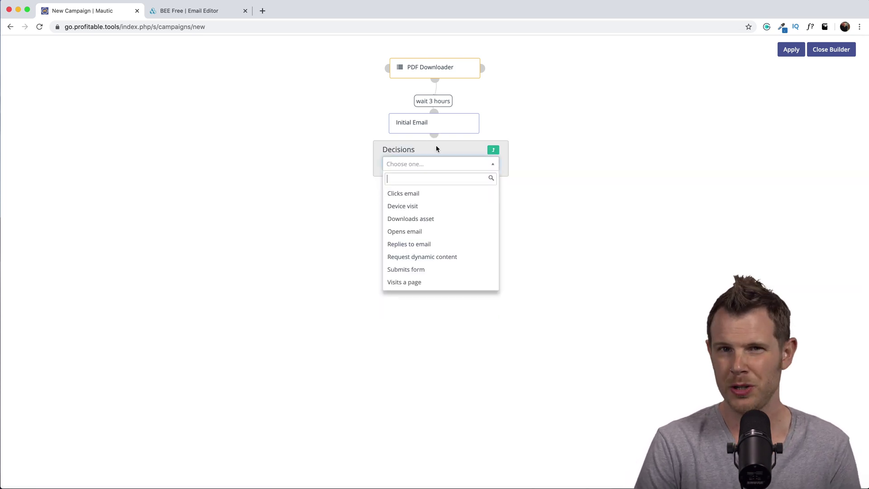
type("open")
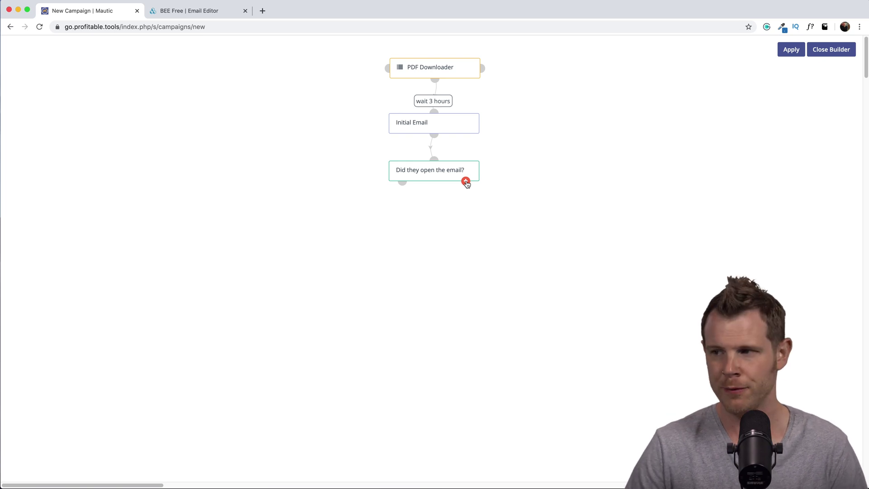
Add a Send email action on the decision's not-opened path and name it Resend Email #1.
left_click(466, 181)
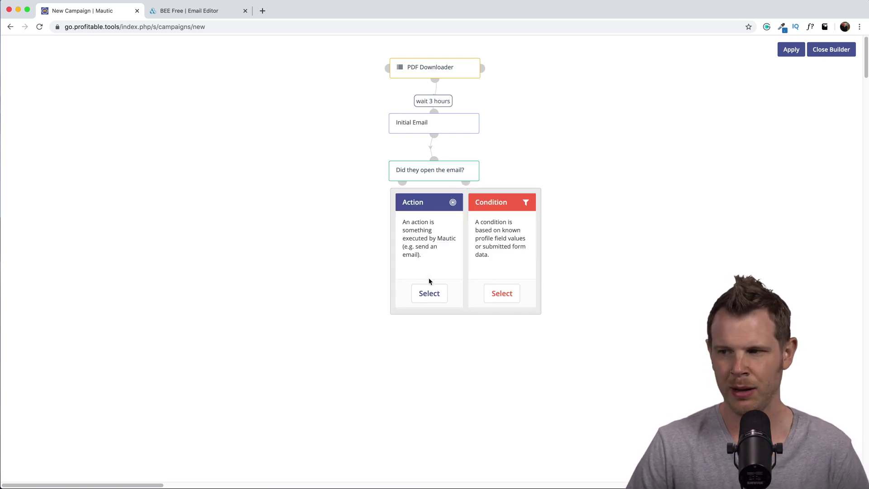
left_click(429, 294)
type("email")
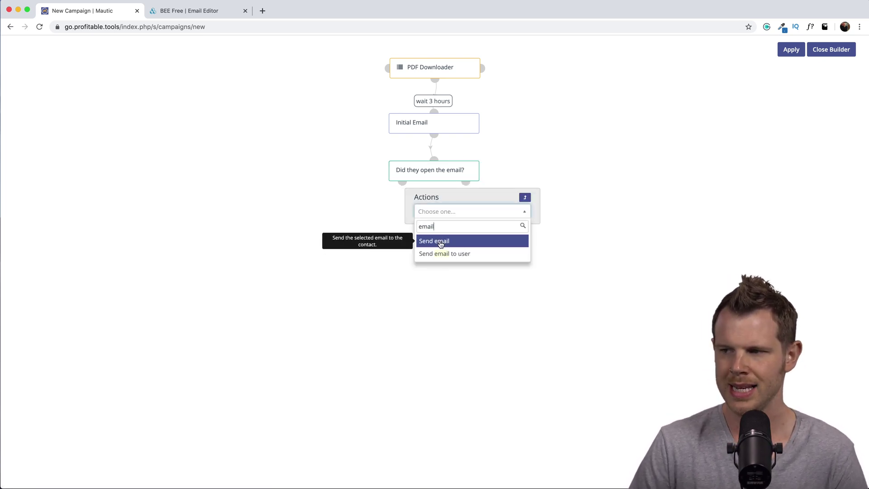
left_click(438, 240)
type("Resend")
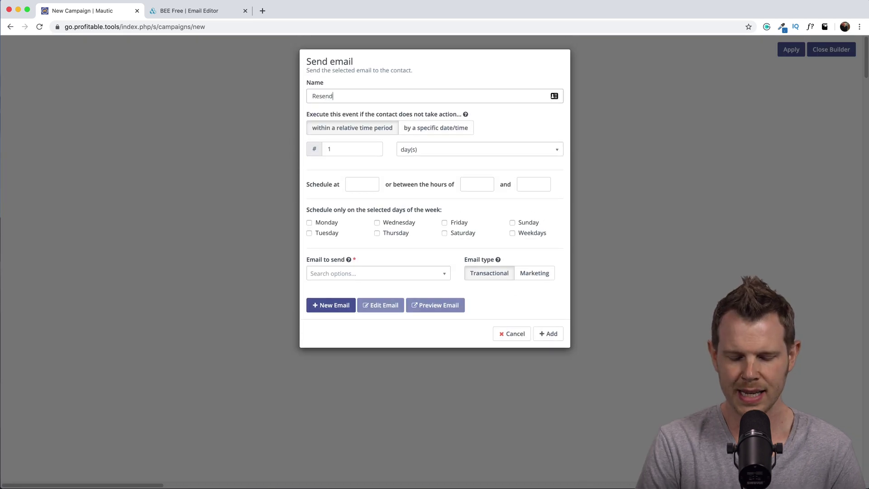
type(" Email #1")
key("Tab")
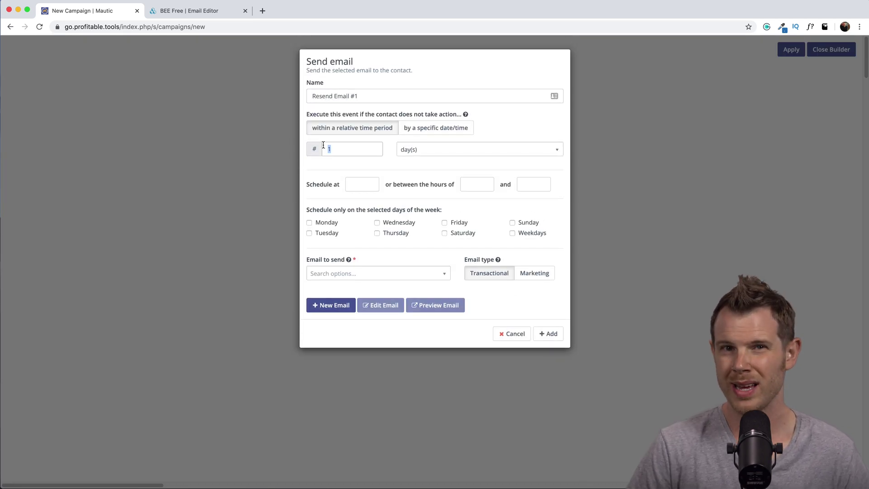
Set Resend Email #1 to send optin-1 if no action is taken within 2 days, and add it to the campaign.
type("2")
left_click(363, 273)
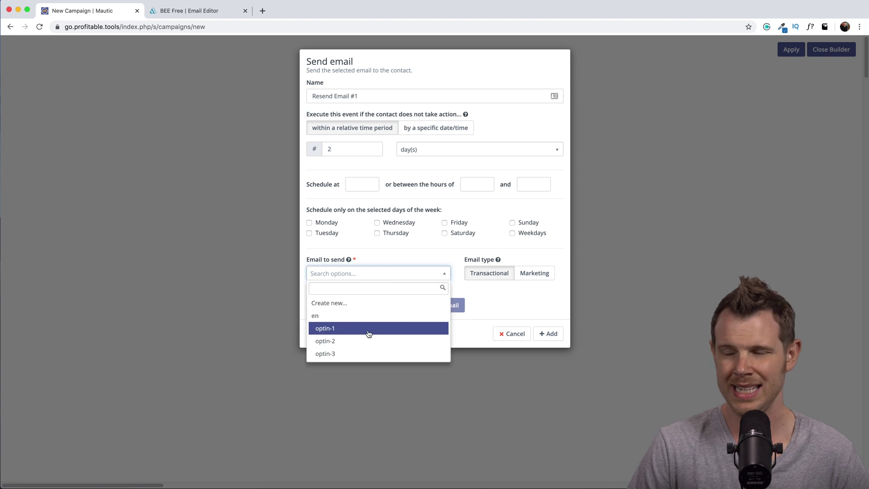
left_click(368, 330)
left_click(551, 335)
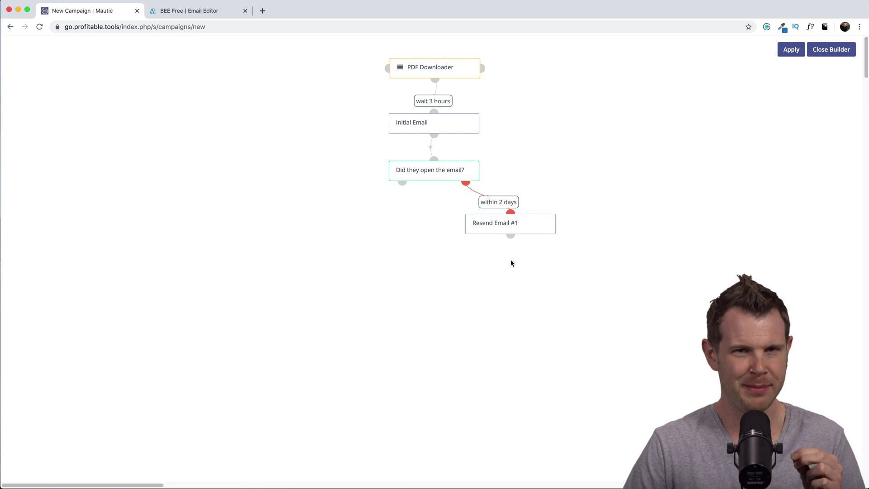
Change the Initial Email action's email type to Transactional and update it.
mouse_move(448, 129)
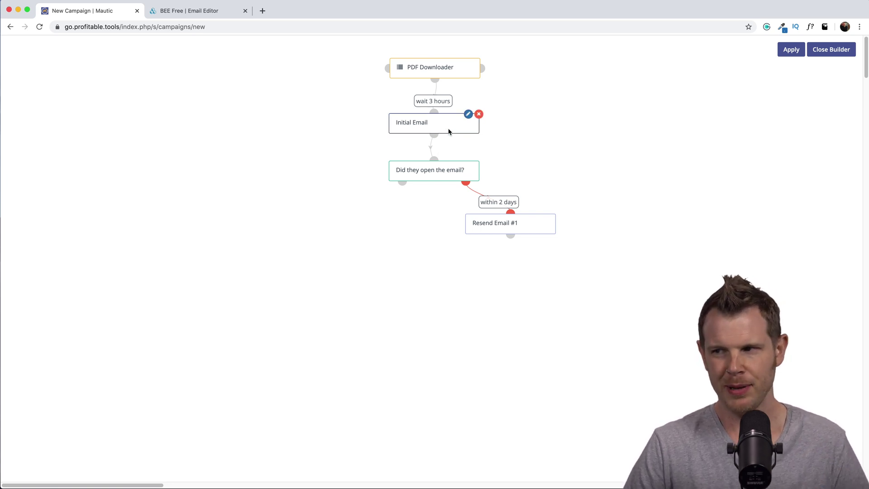
left_click(469, 115)
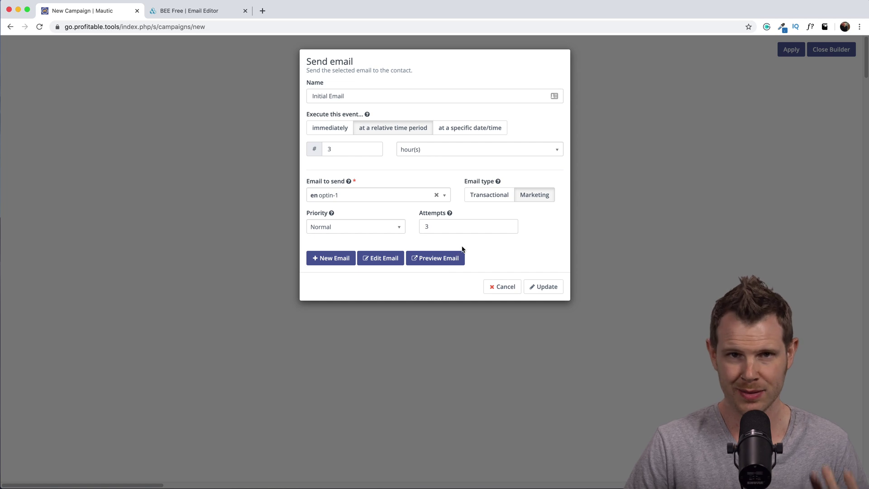
left_click(496, 195)
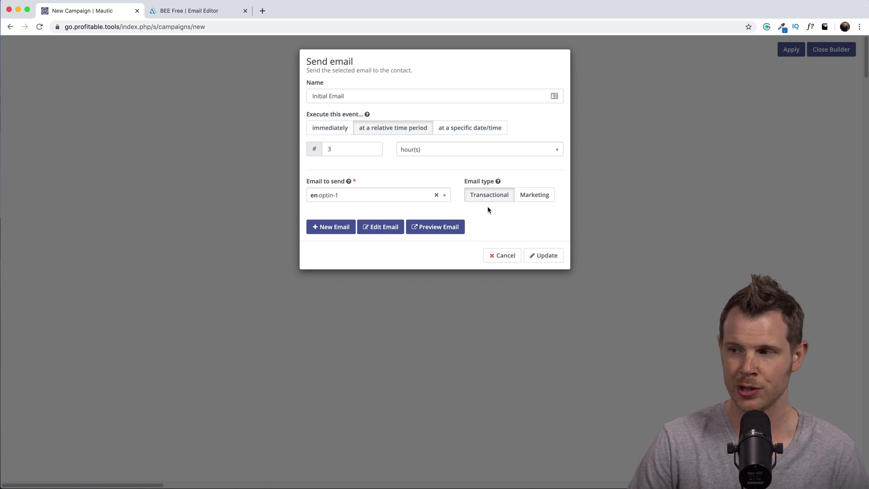
left_click(540, 255)
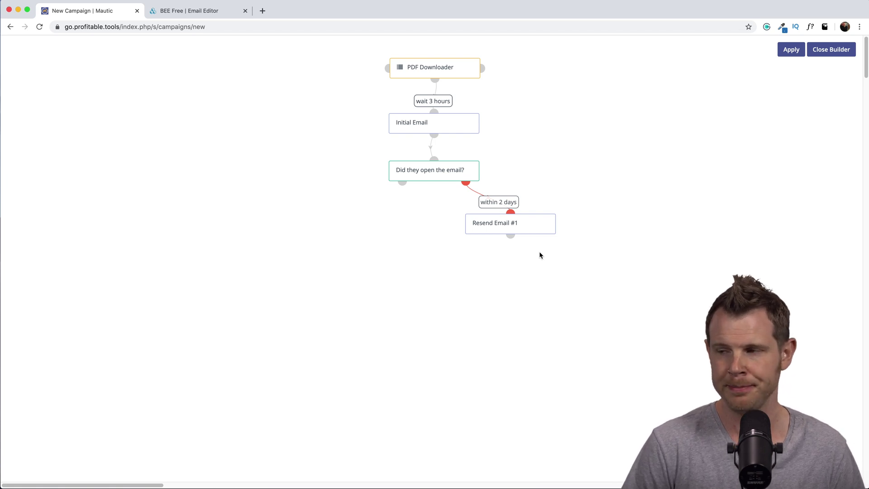
Add a Send email action on the decision's opened path and name it Email 2.
mouse_move(463, 134)
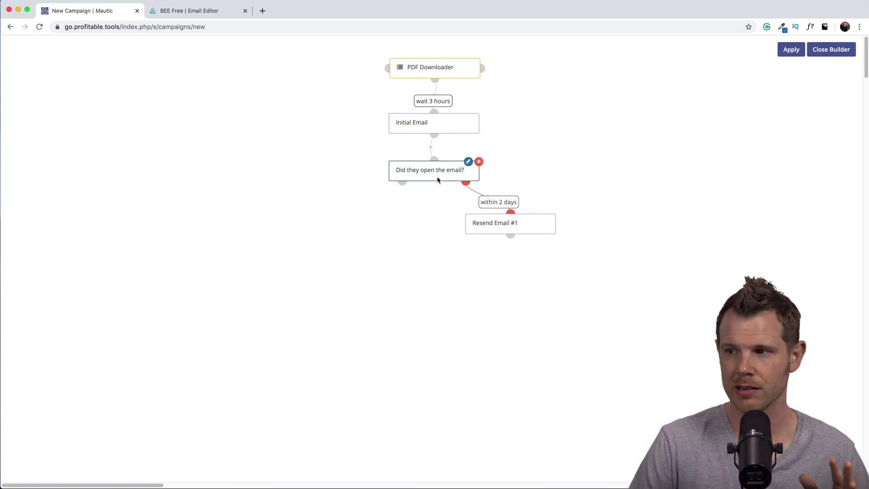
left_click(403, 182)
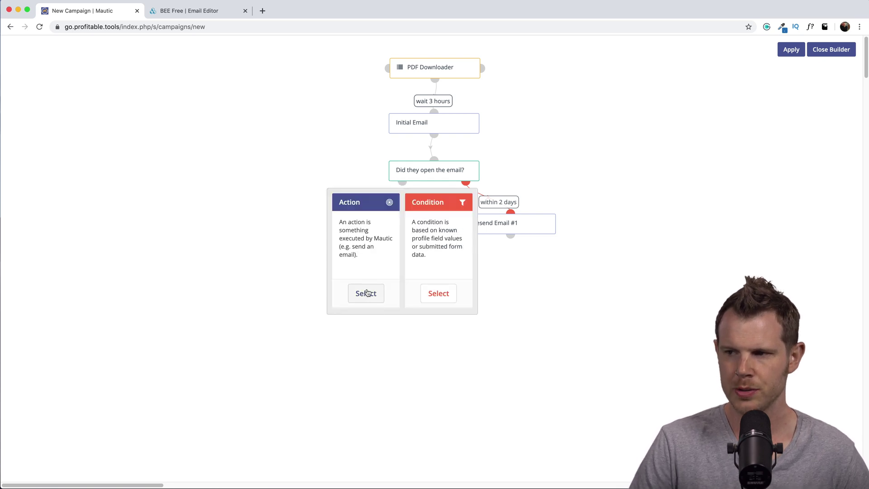
left_click(367, 294)
type("send")
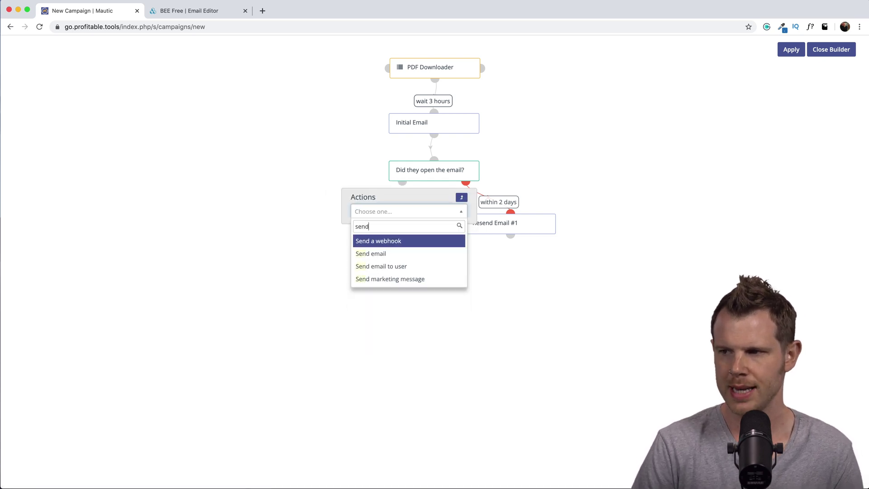
left_click(390, 254)
left_click(349, 93)
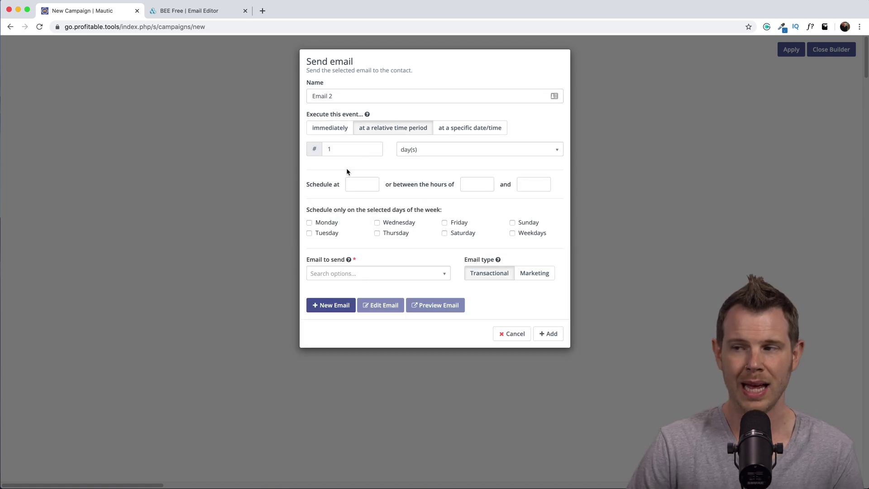
Schedule Email 2 after 2 days, between 09:00 and 17:00, on Monday to Friday only.
left_click_drag(342, 150, 305, 148)
type("2")
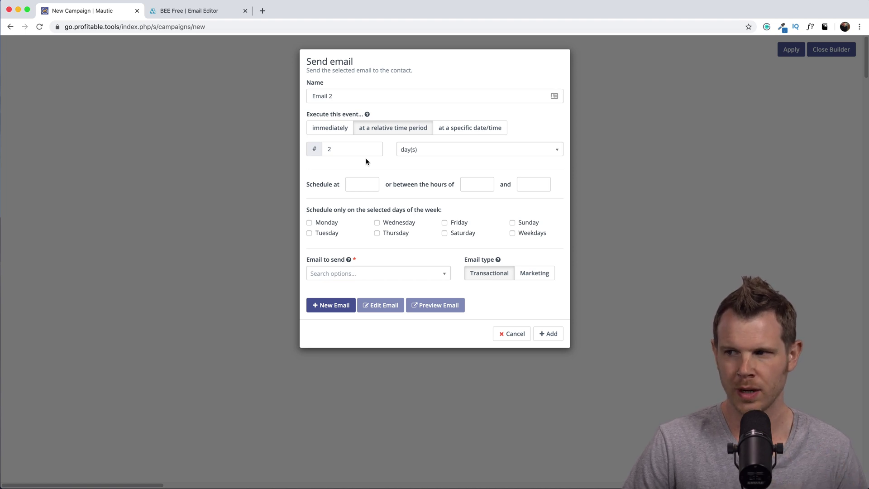
left_click(473, 184)
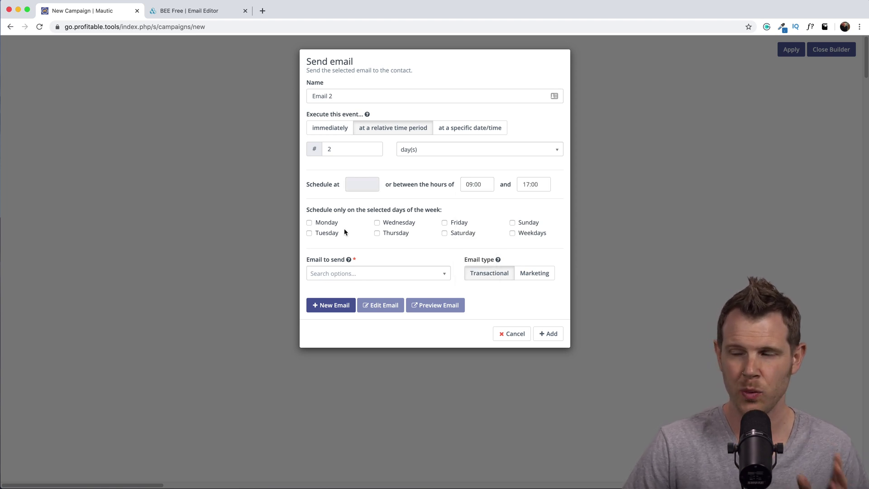
left_click(523, 235)
Set Email 2 to send optin-2 as a Marketing email, and add it to the campaign.
left_click(374, 273)
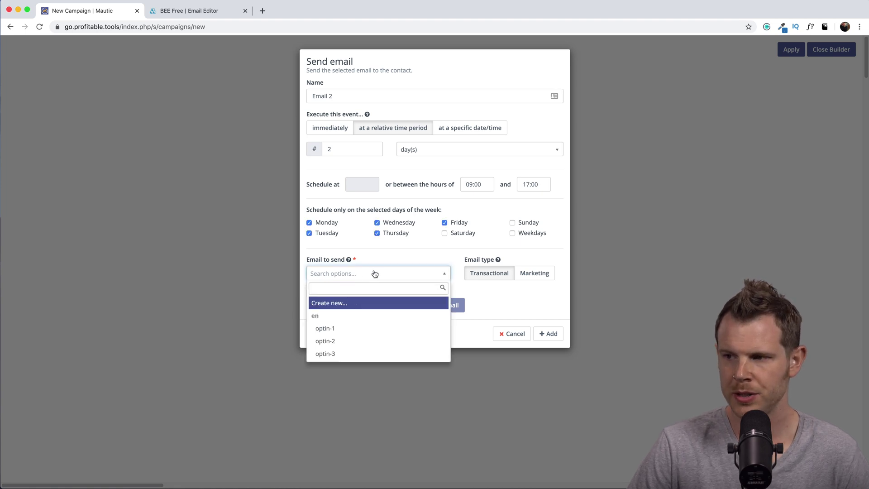
left_click(325, 341)
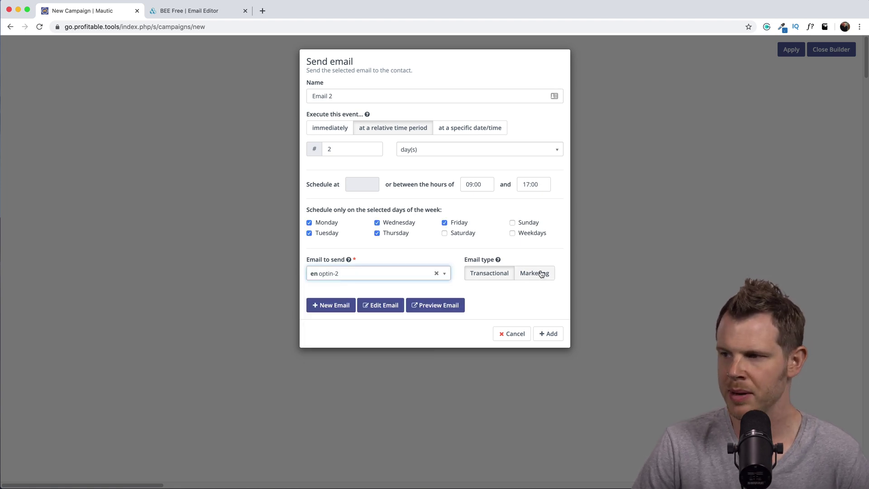
left_click(541, 274)
left_click(553, 365)
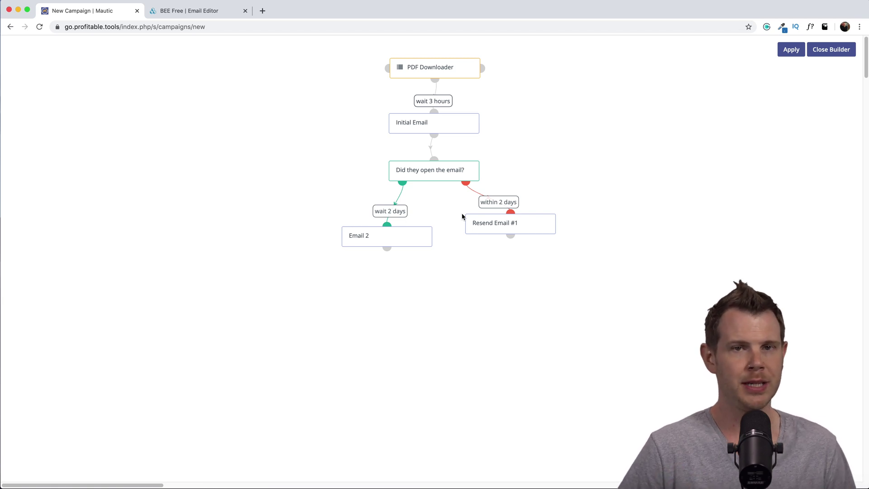
Add an Opens email decision named "Did they open" beneath Email 2.
left_click(386, 249)
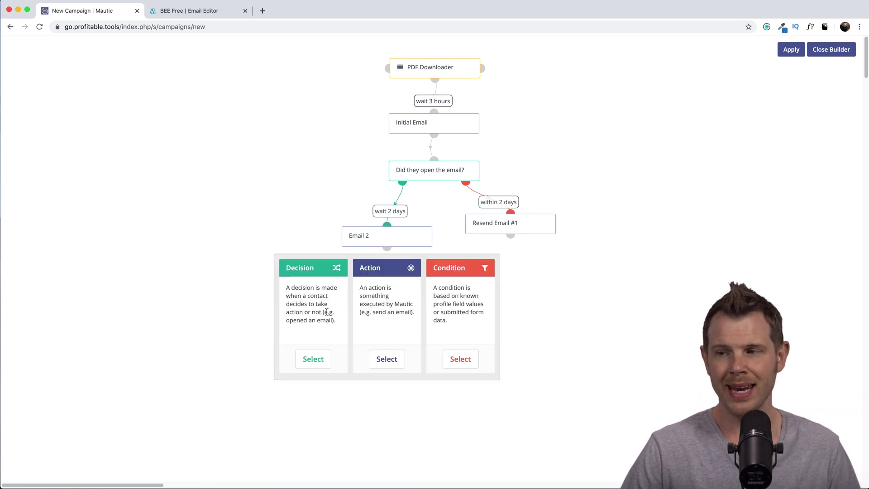
left_click(313, 357)
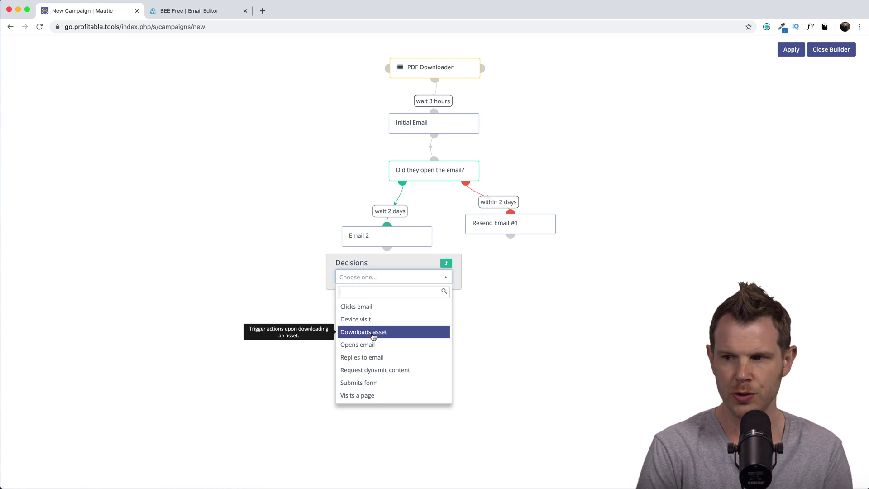
type("open")
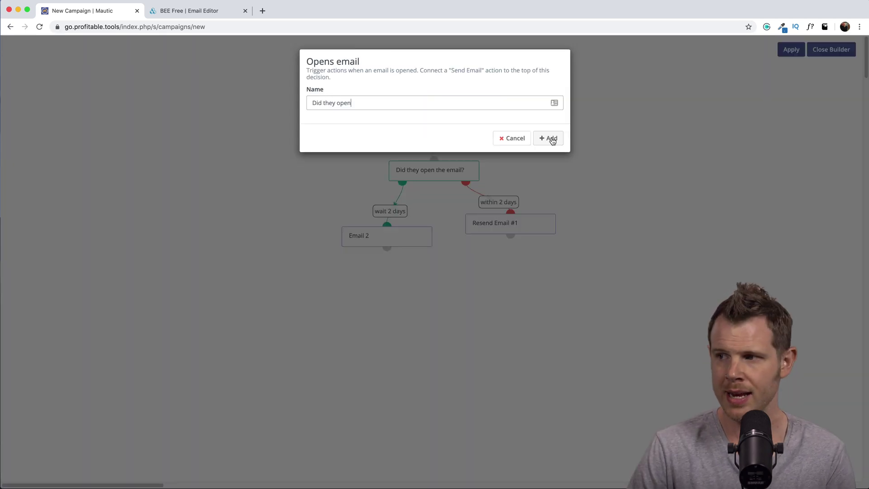
left_click(549, 138)
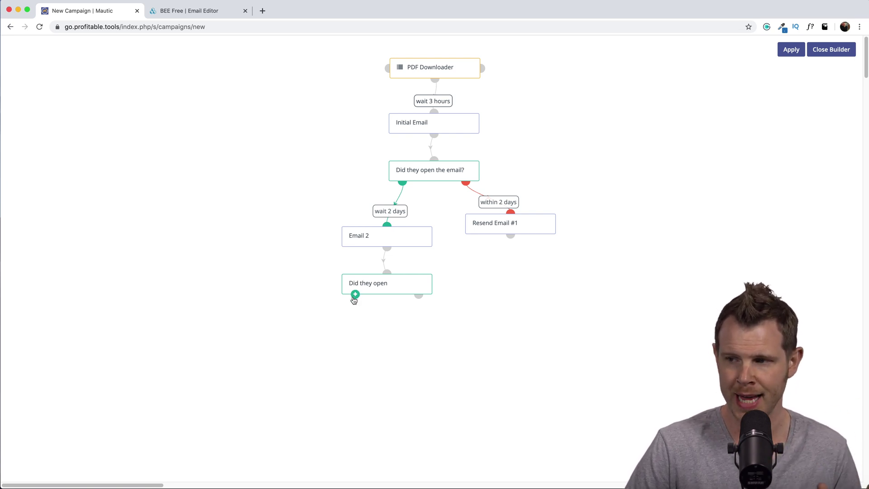
Add a Modify contact's tags action named Hot Lead on the new decision's opened path, immediately adding the tag hot-lead.
left_click(356, 296)
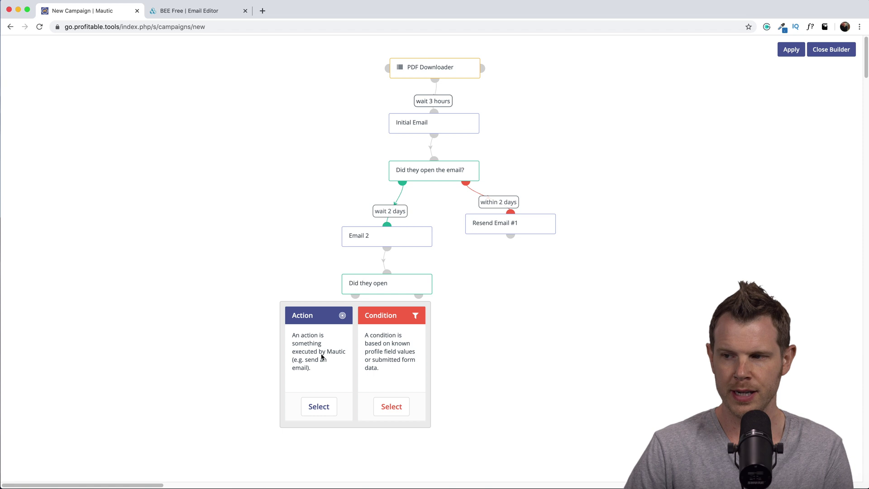
left_click(318, 407)
type("tags")
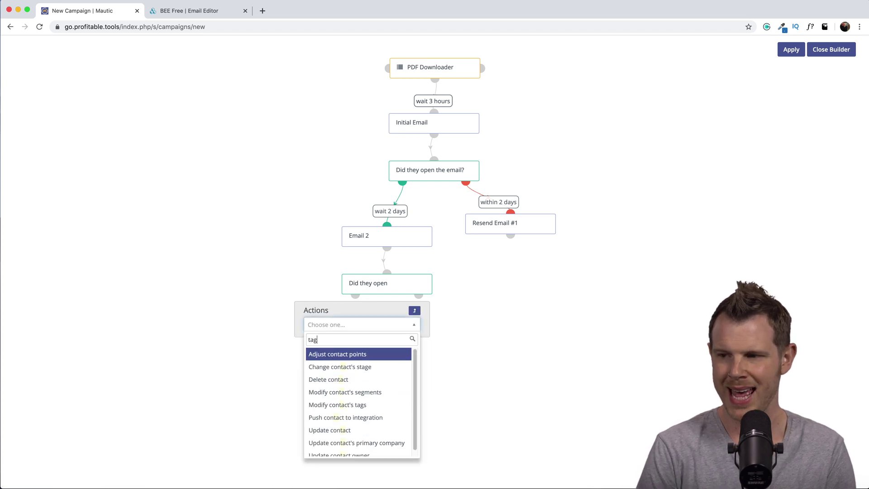
left_click(345, 358)
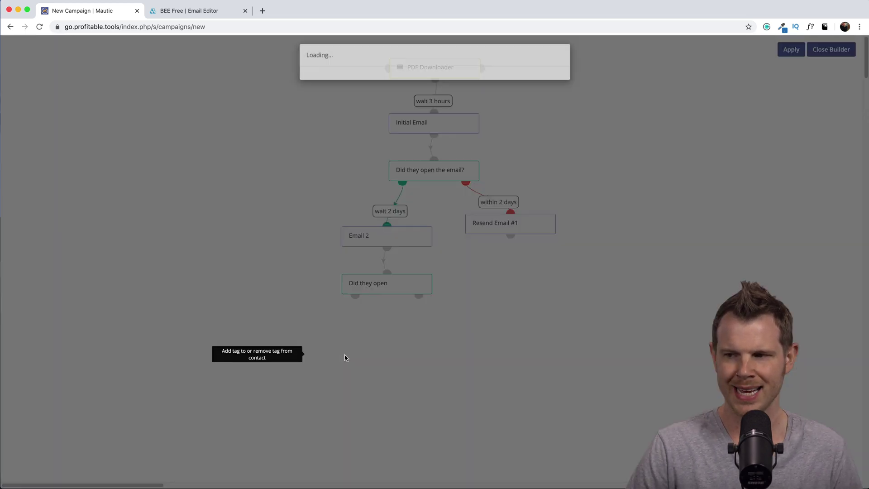
type("Hot Lead")
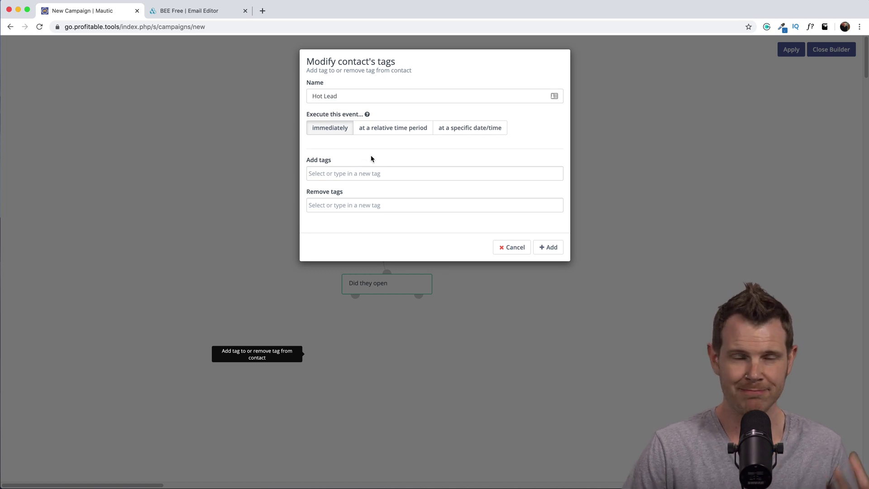
left_click(355, 174)
type("hot-lead")
key("Return")
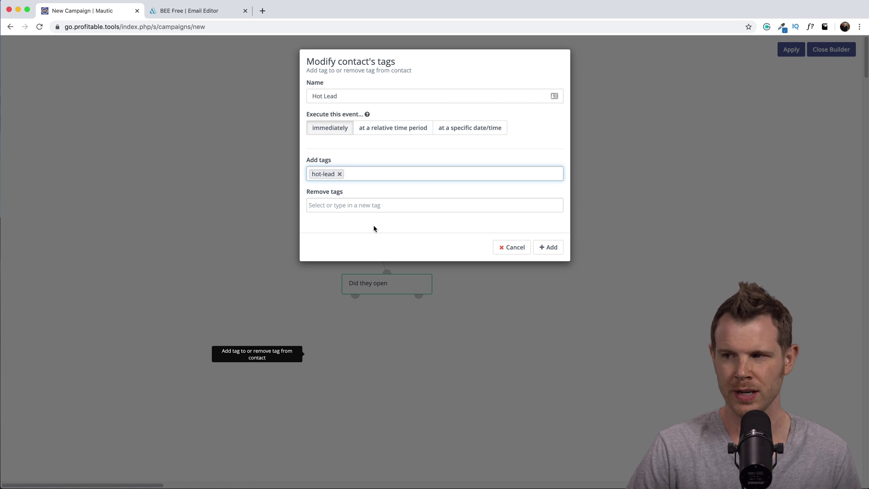
left_click(553, 250)
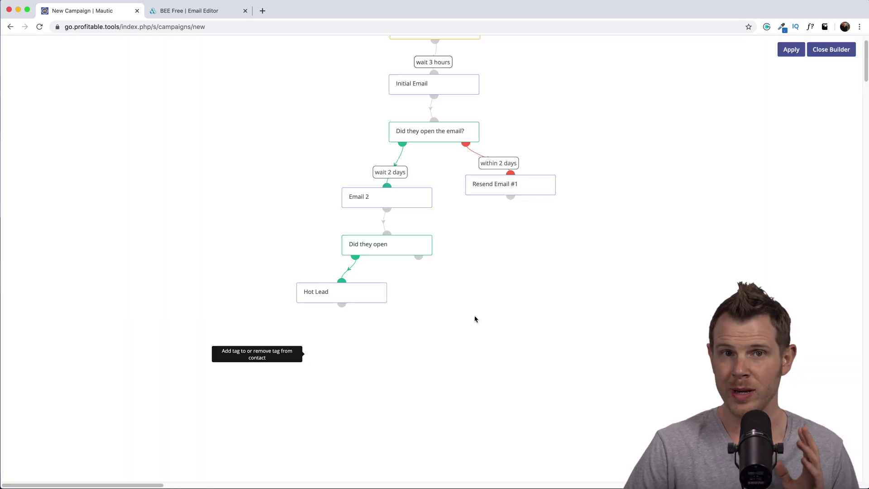
Add a Send email action named Email 3 after Hot Lead, sending optin-3 after 2 days on Monday to Friday only, and apply the campaign.
left_click(342, 303)
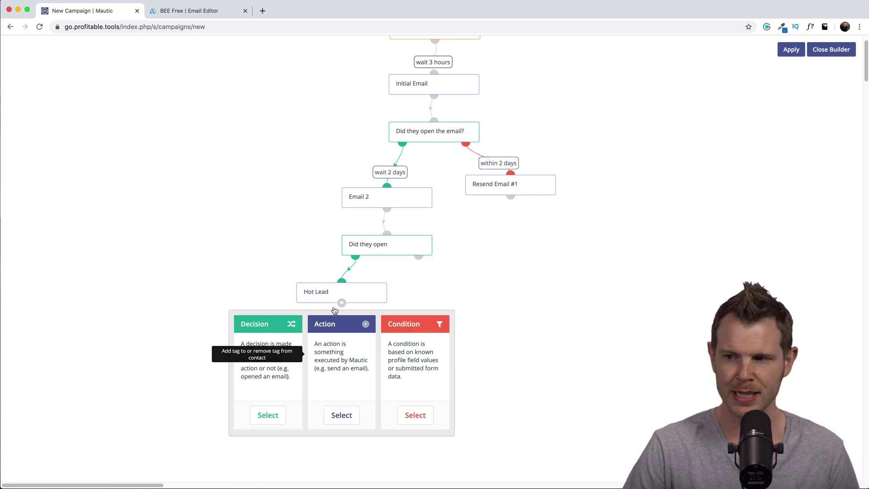
left_click(342, 416)
type("email")
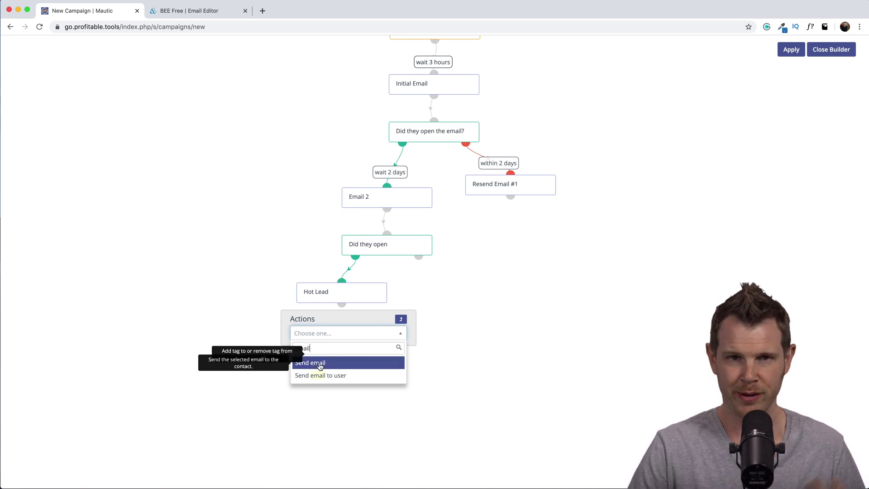
left_click(343, 365)
left_click(342, 97)
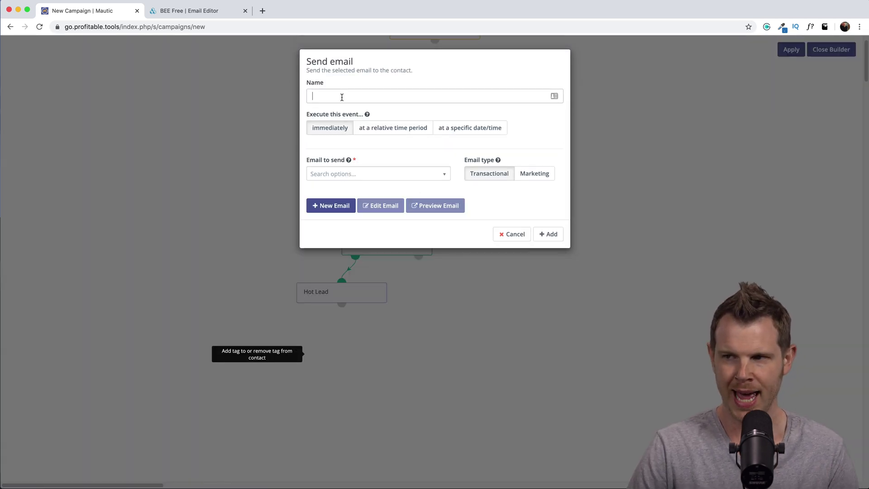
type("Email 3")
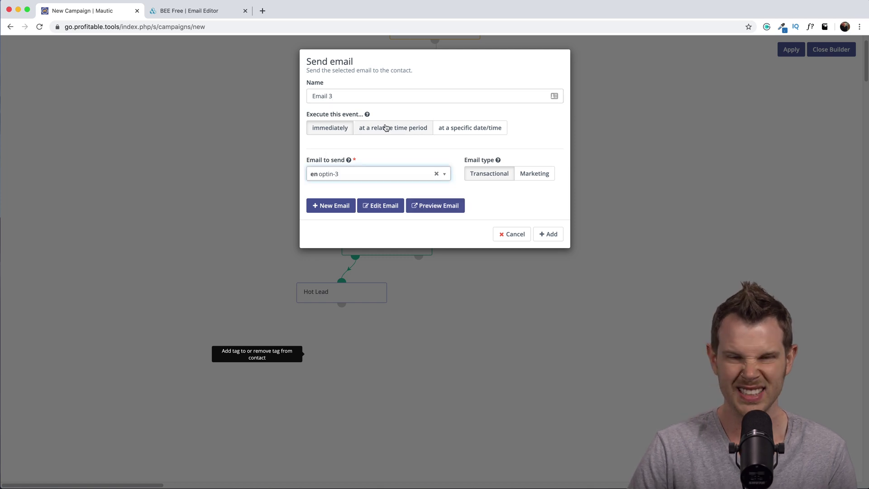
left_click(386, 127)
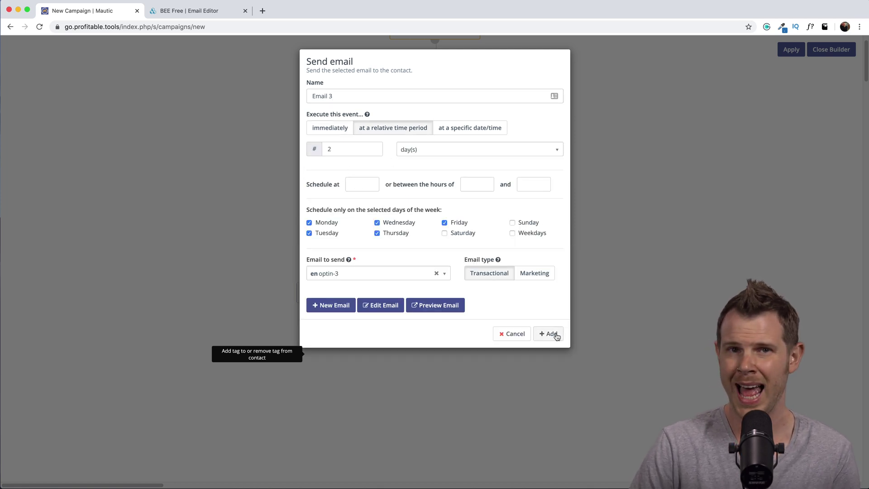
left_click(551, 335)
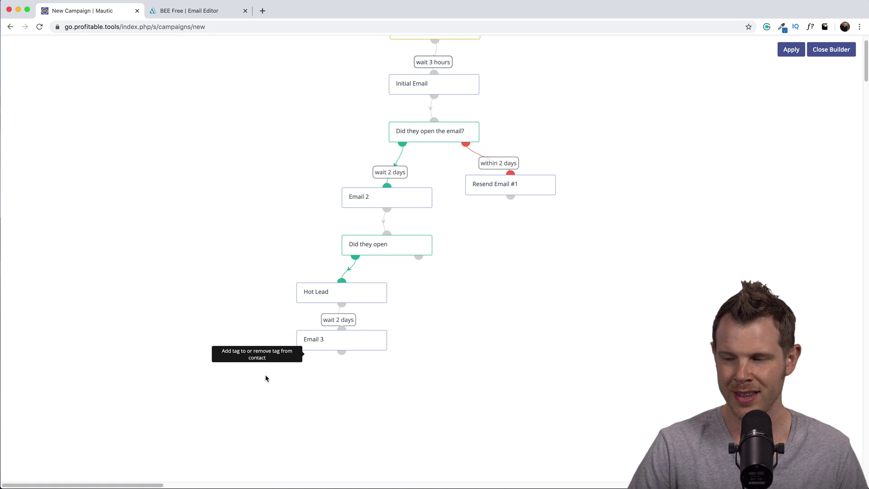
left_click(787, 51)
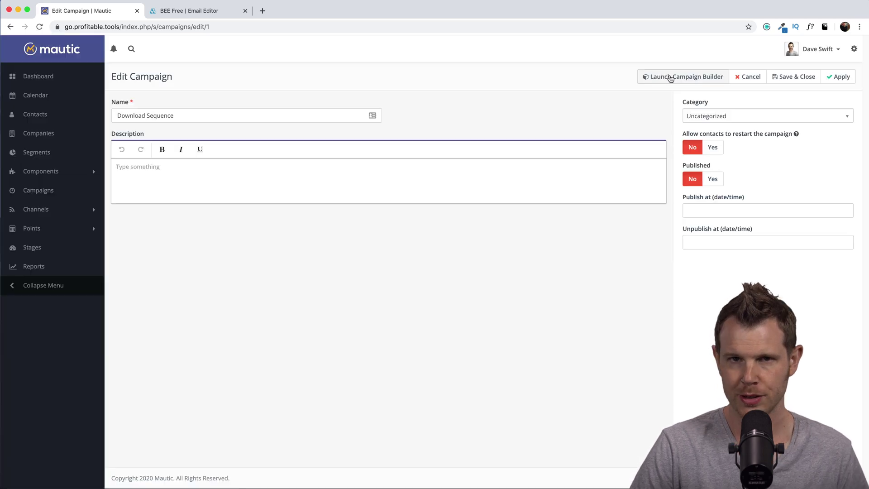
Reopen the campaign builder, examine the flow from PDF Downloader through Email 3, and close the builder.
left_click(670, 76)
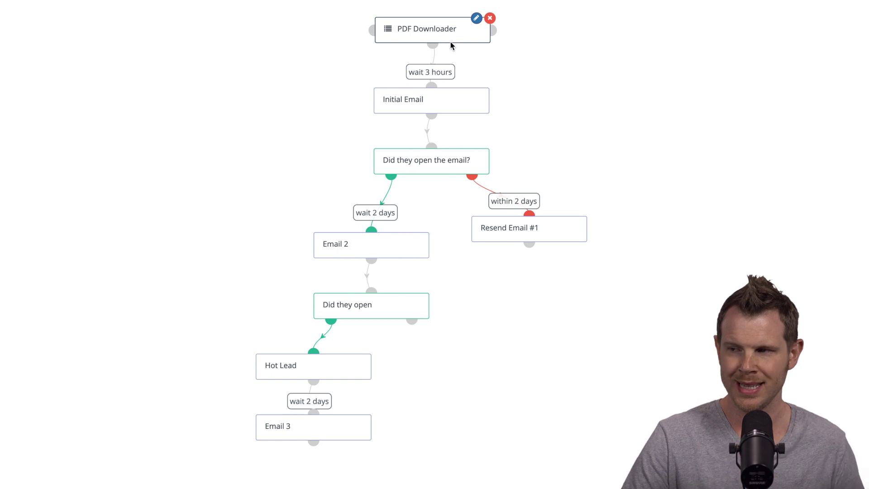
mouse_move(446, 98)
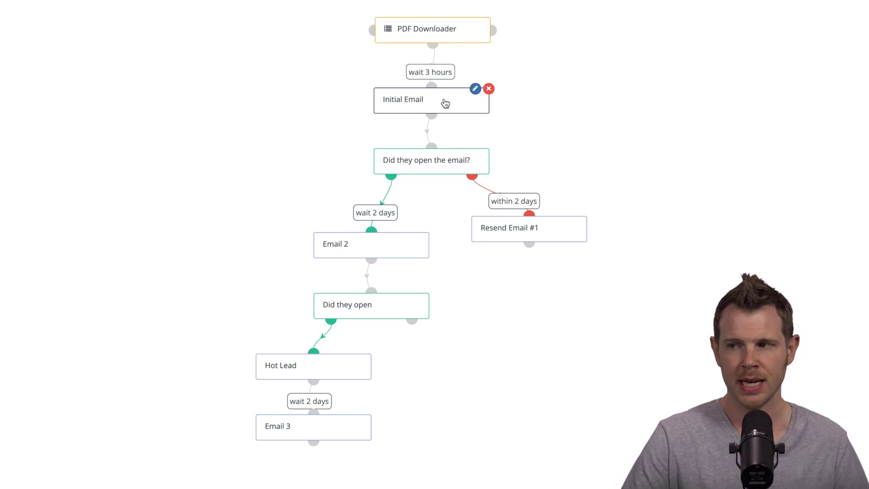
mouse_move(430, 152)
mouse_move(355, 247)
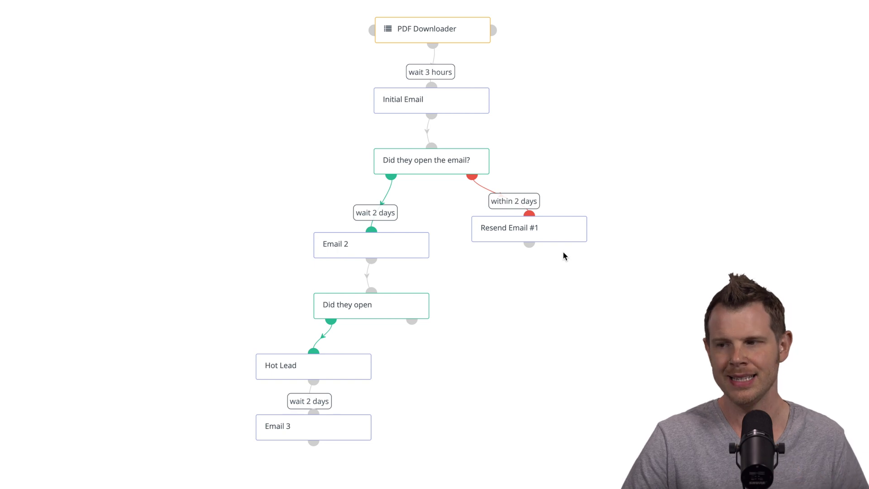
mouse_move(401, 233)
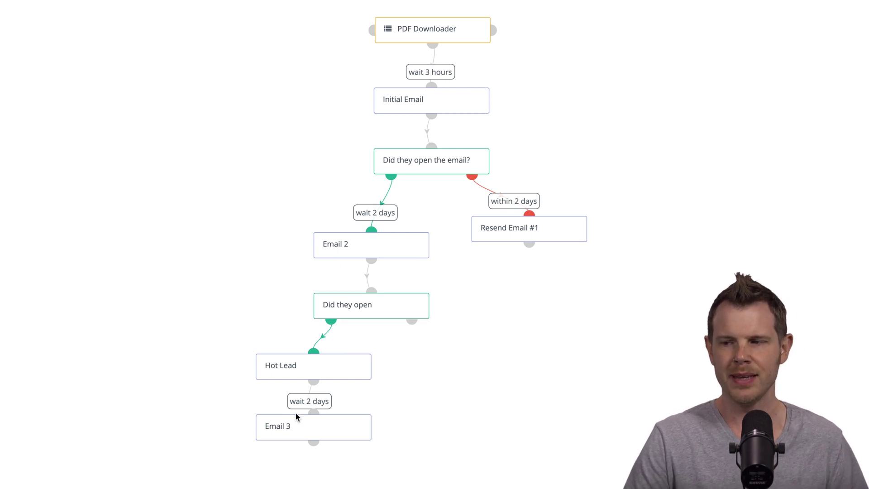
mouse_move(304, 434)
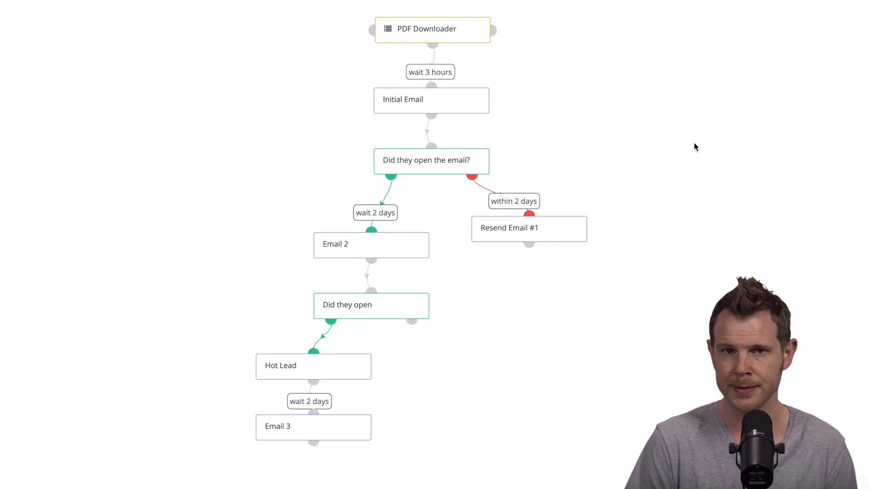
left_click(822, 52)
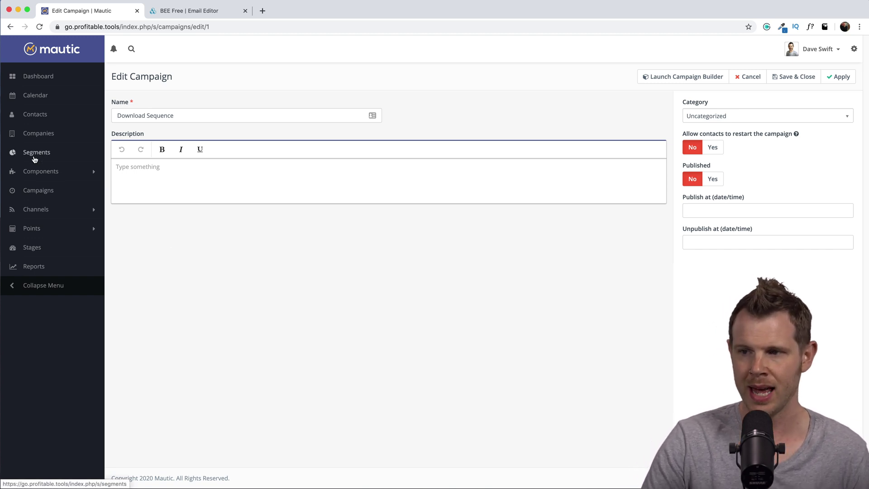
Create a new segment email using the Sparse theme.
left_click(51, 209)
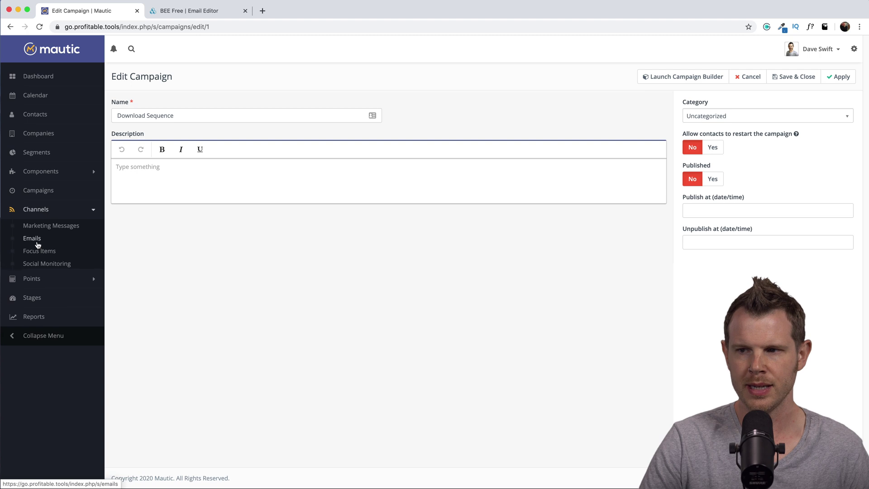
left_click(37, 239)
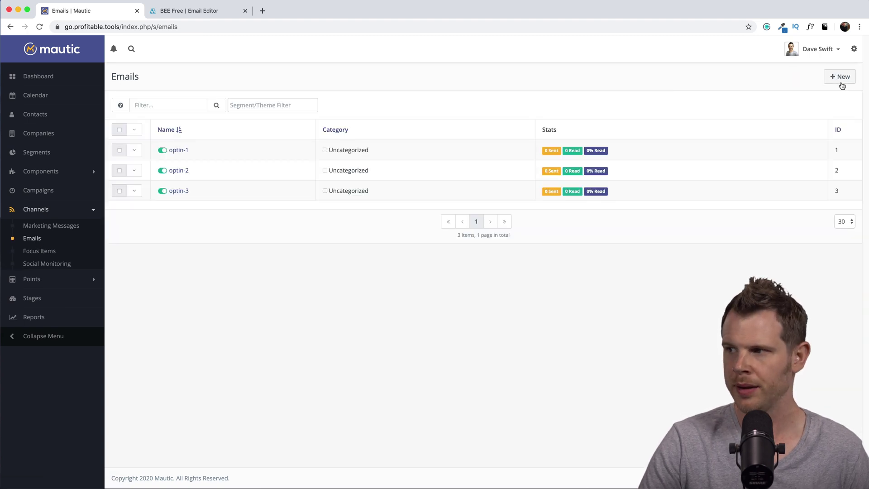
left_click(842, 82)
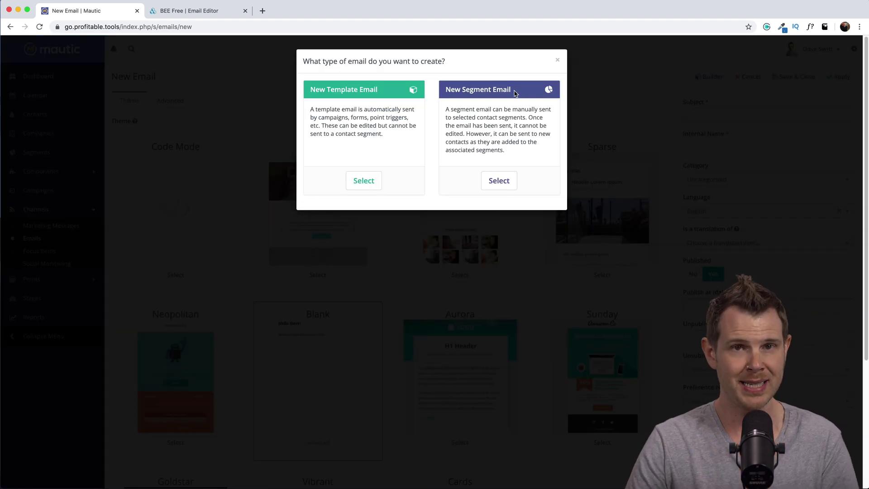
left_click(500, 180)
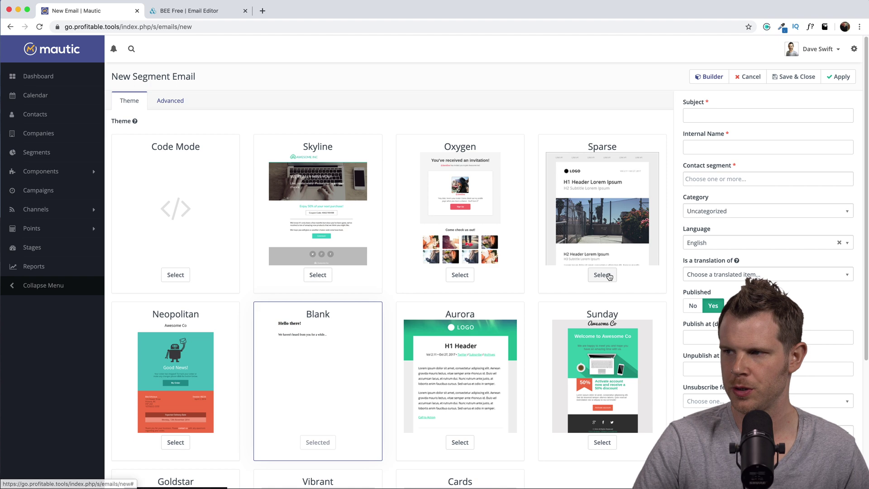
left_click(603, 275)
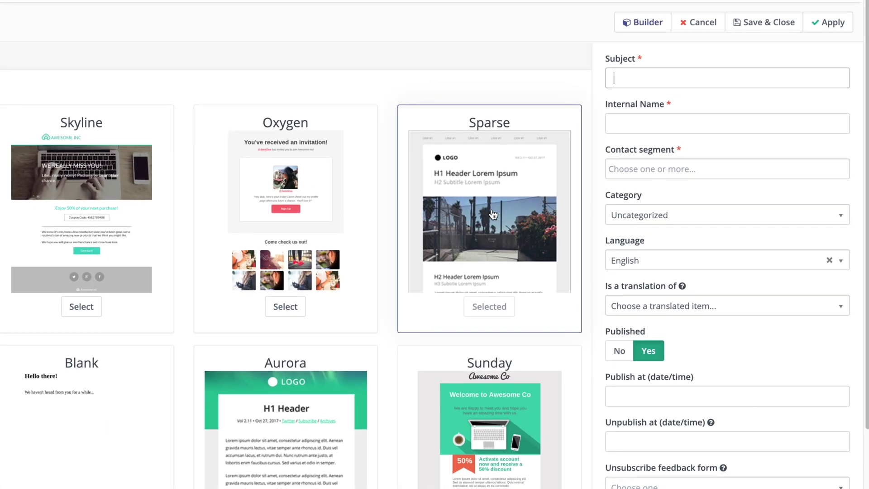
Set the email's subject to "What Happened This Week", internal name to "Weekly Email 5/21/20" and contact segment to PDF Downloader.
type("What Happened This Week")
key("Tab")
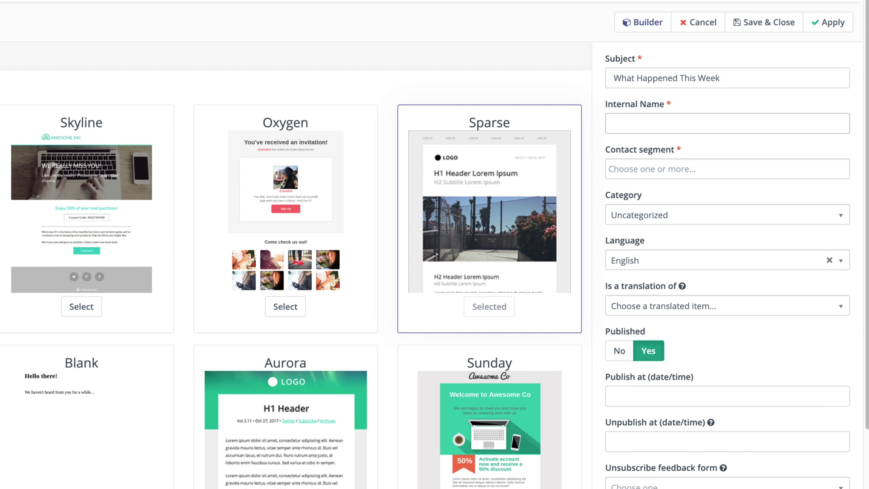
type("Weekly Email 5/21/20")
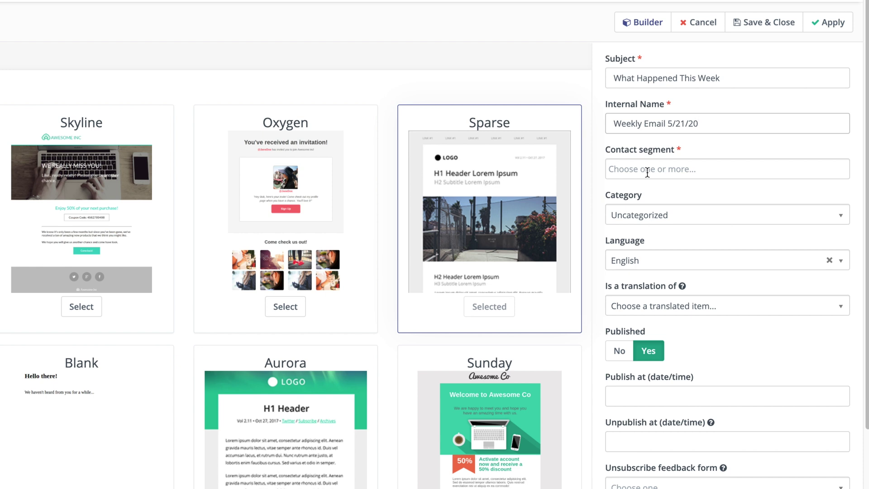
left_click(647, 171)
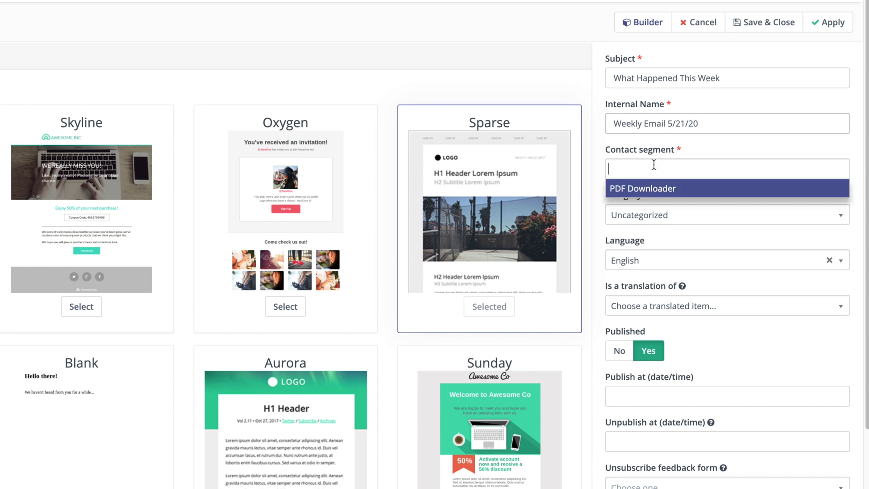
left_click(647, 190)
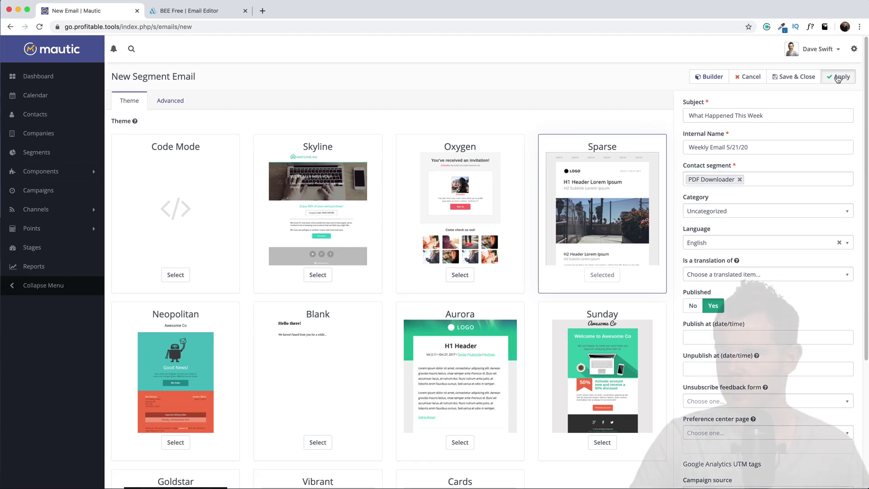
Apply the new weekly segment email, examine its Sparse layout in the builder, and close the builder.
left_click(828, 22)
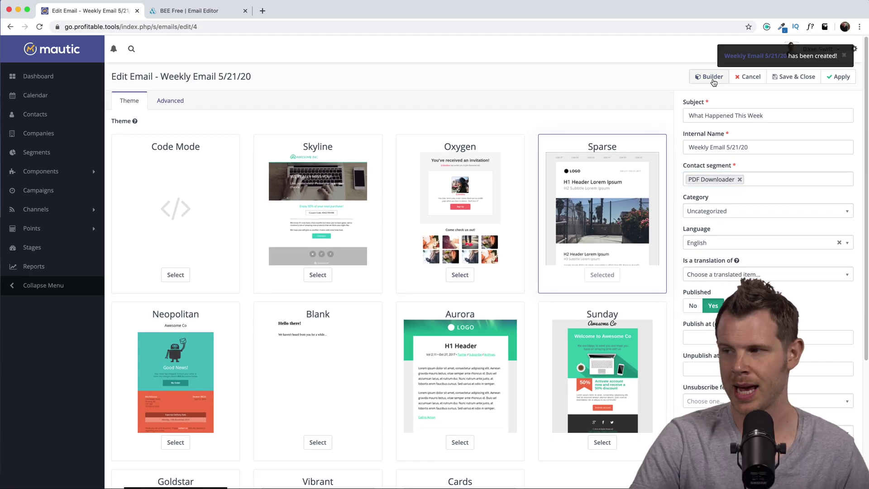
left_click(713, 78)
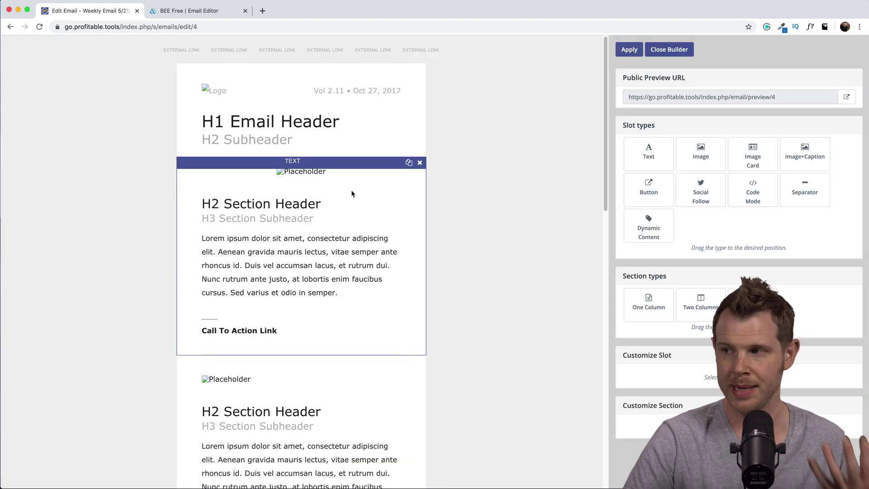
left_click(690, 50)
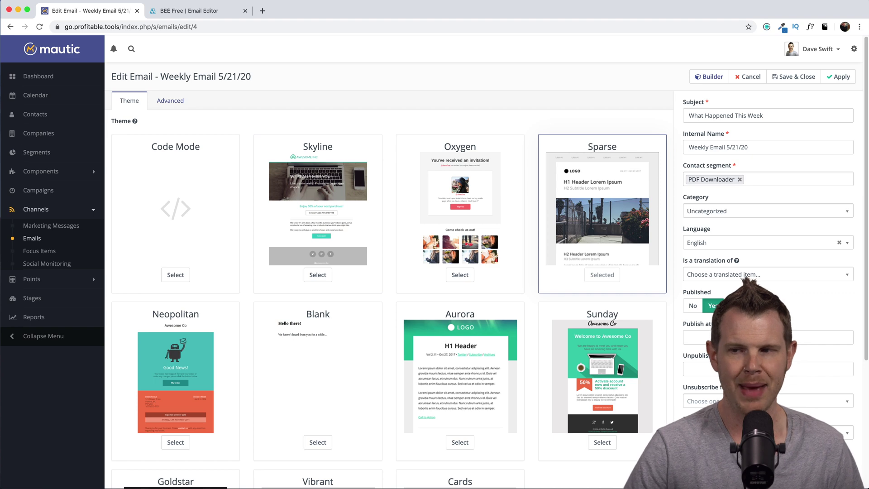
Open Weekly Email 5/21/20 from the emails list, view its batch sending page, and cancel the send.
left_click(33, 240)
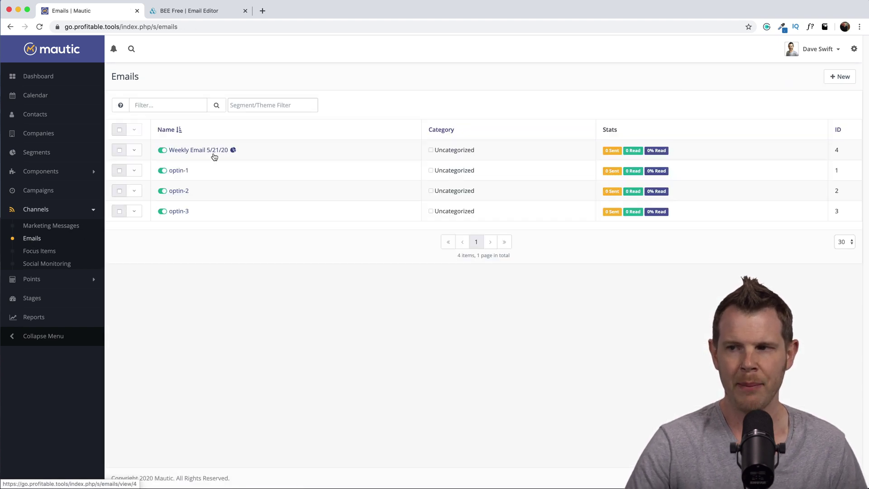
left_click(211, 152)
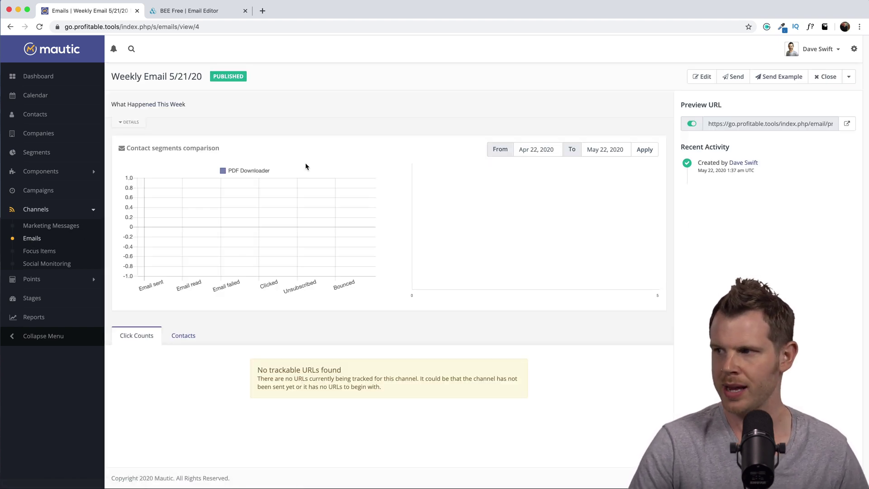
left_click(737, 78)
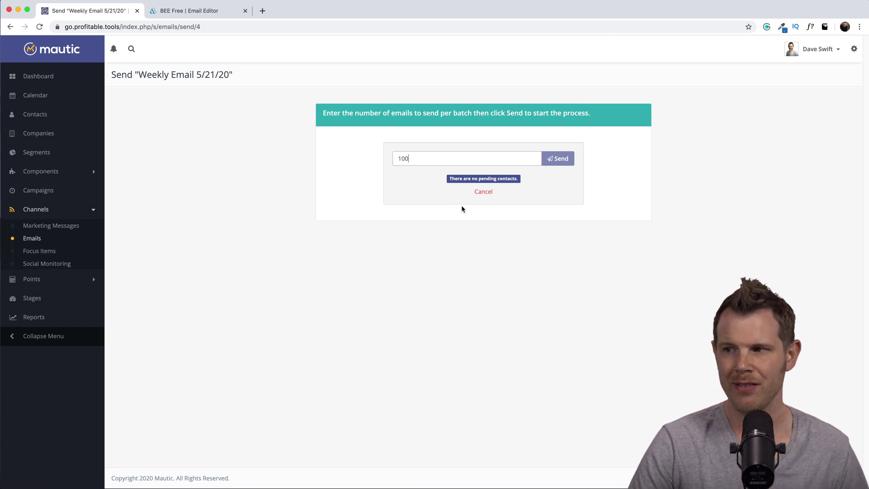
left_click(483, 192)
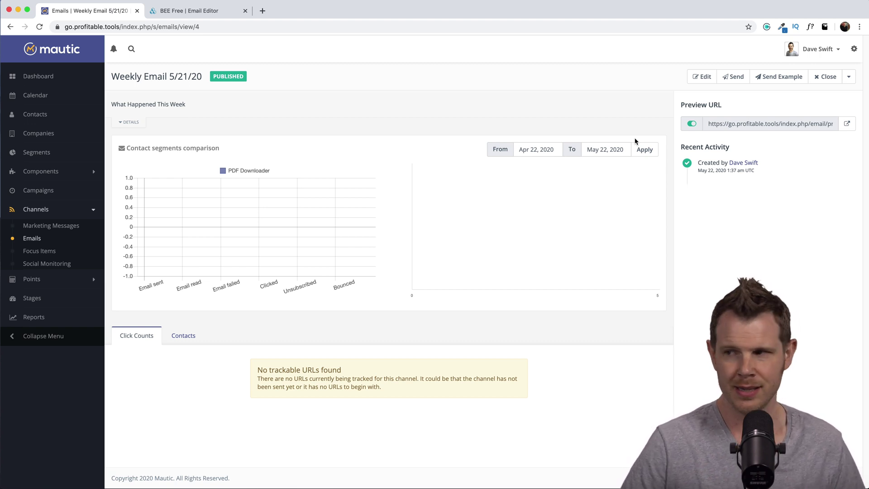
left_click(703, 76)
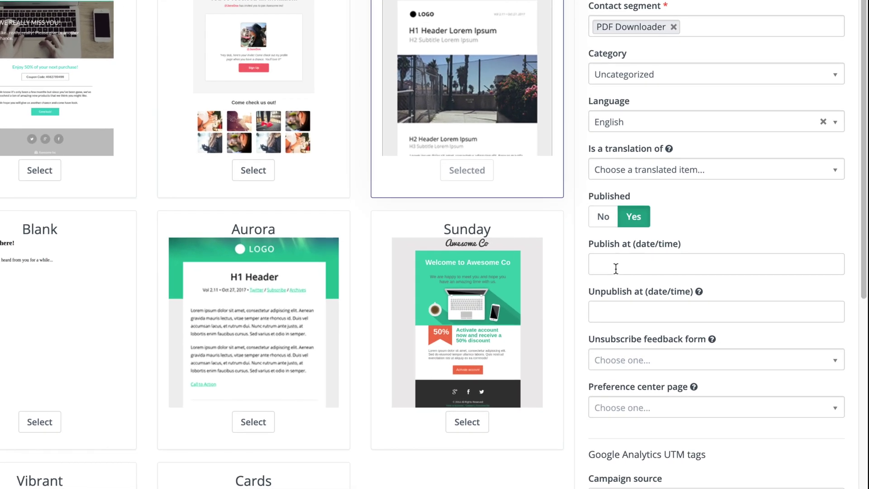
left_click(614, 265)
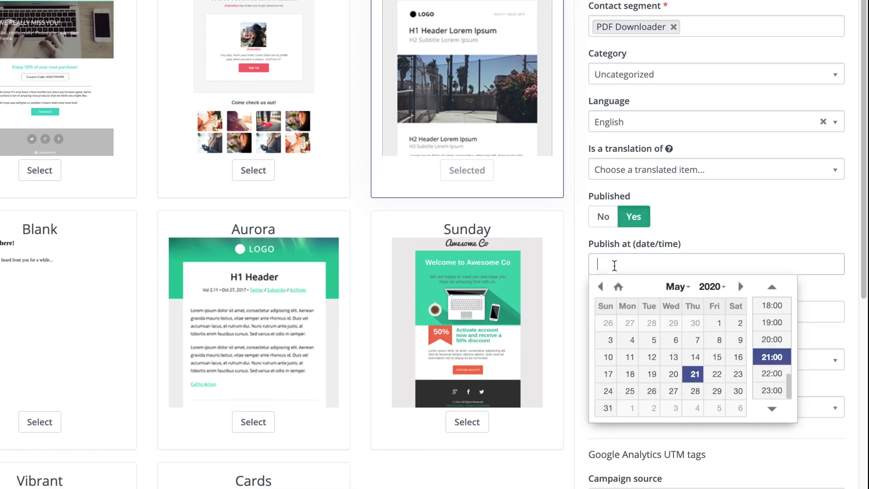
left_click(632, 373)
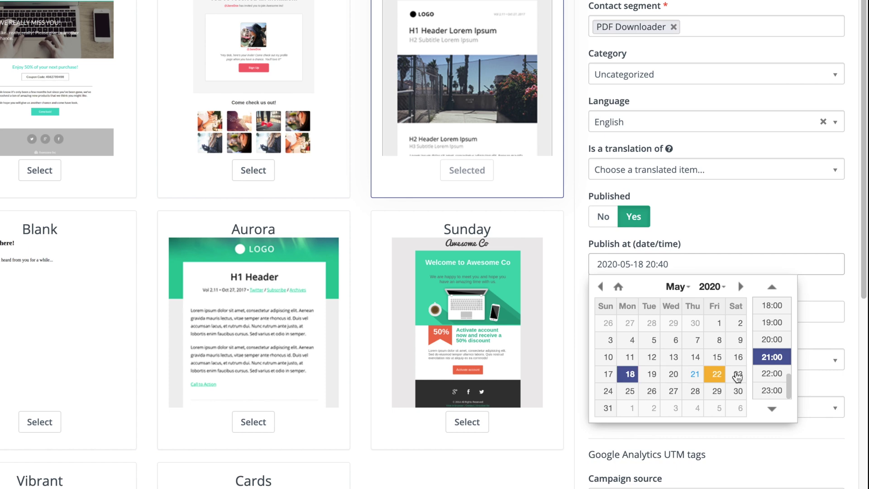
scroll(772, 358, "up", 5)
left_click(770, 353)
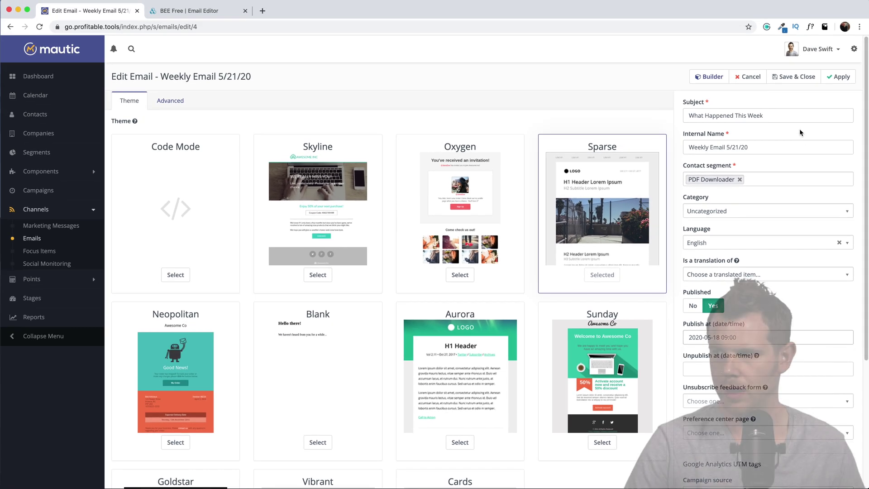
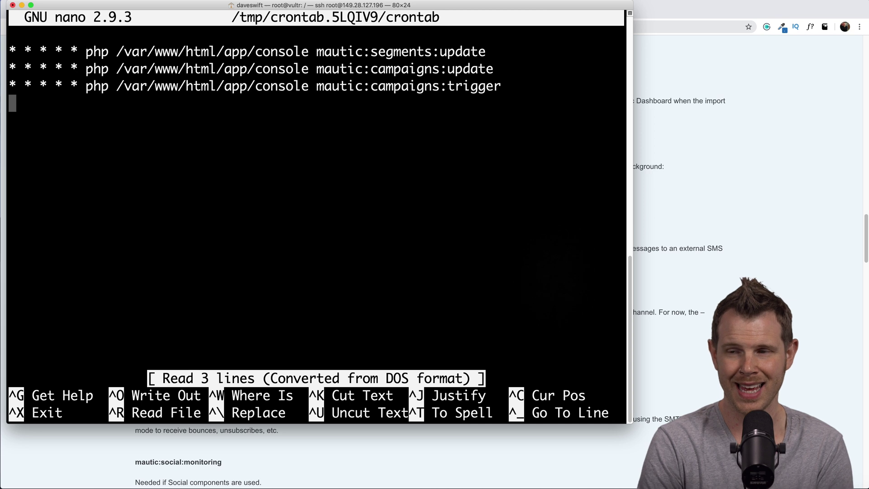
In the terminal's crontab, add the line "* * * * * php /var/www/html/app/console mautic:broadcasts:send" and save the file on exit.
type("* * * * *")
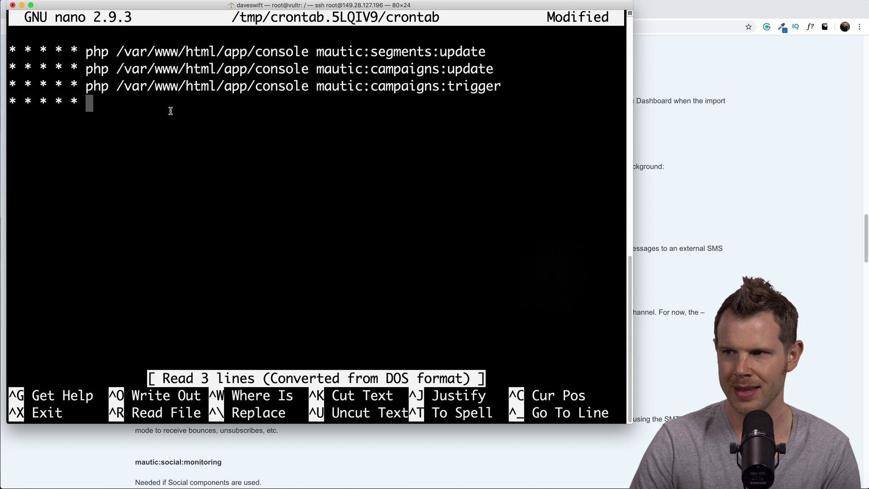
type("php /var/www/html/app/console mautic:broadcasts:send")
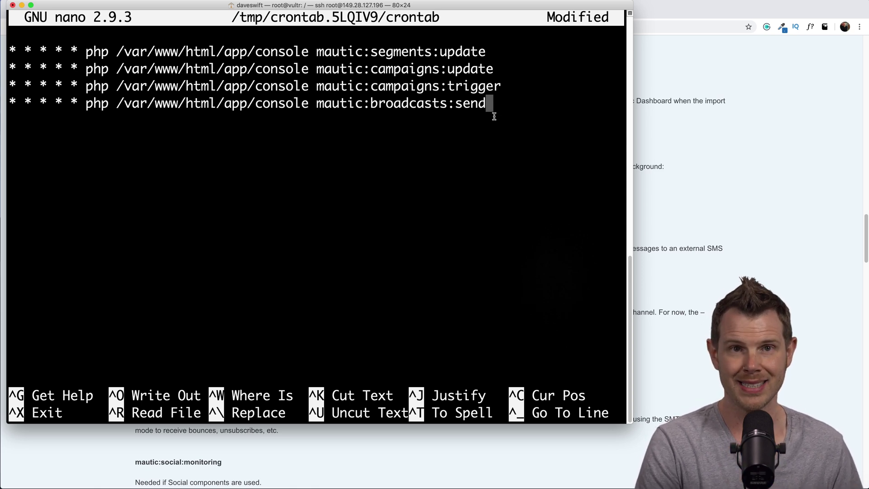
key("ctrl+x")
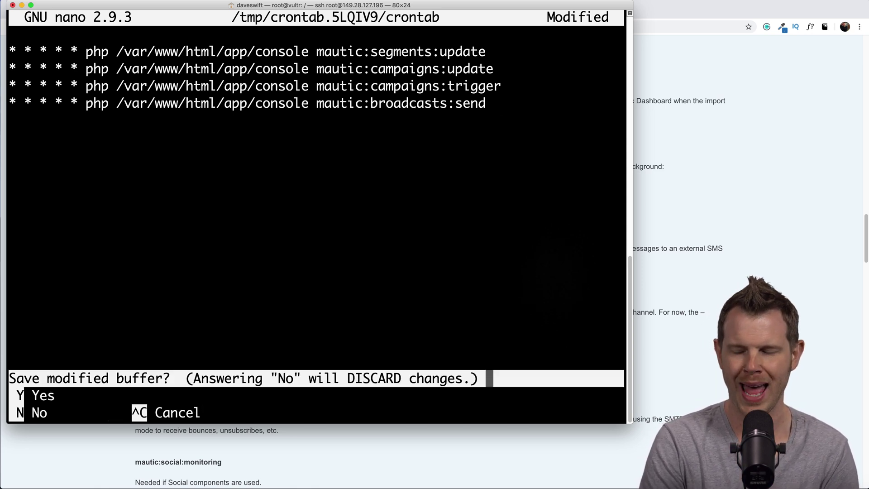
key("y")
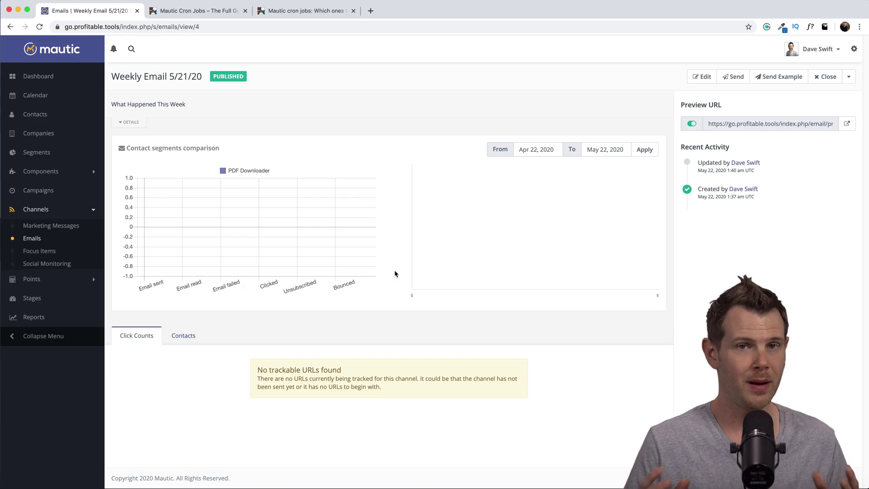